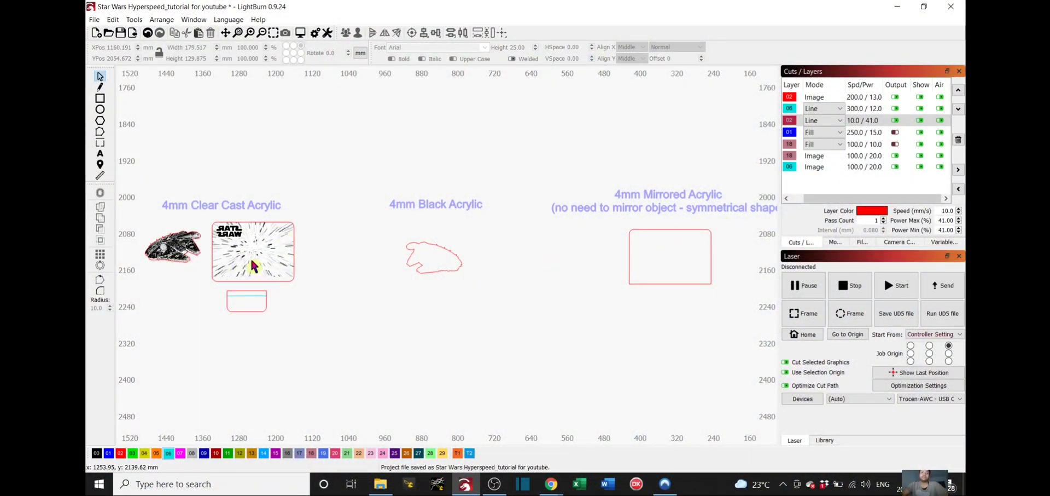
scroll(253, 266, up, 4)
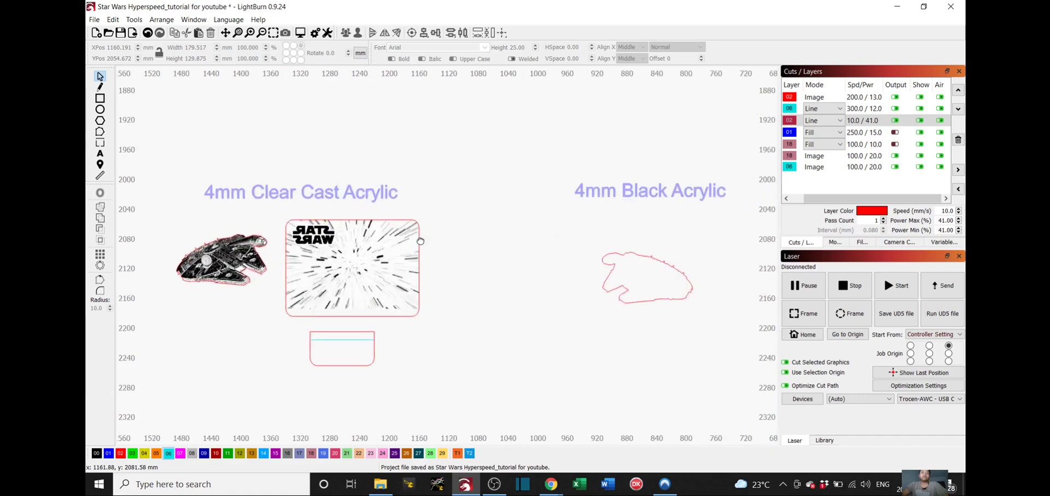
drag(421, 241, 459, 228)
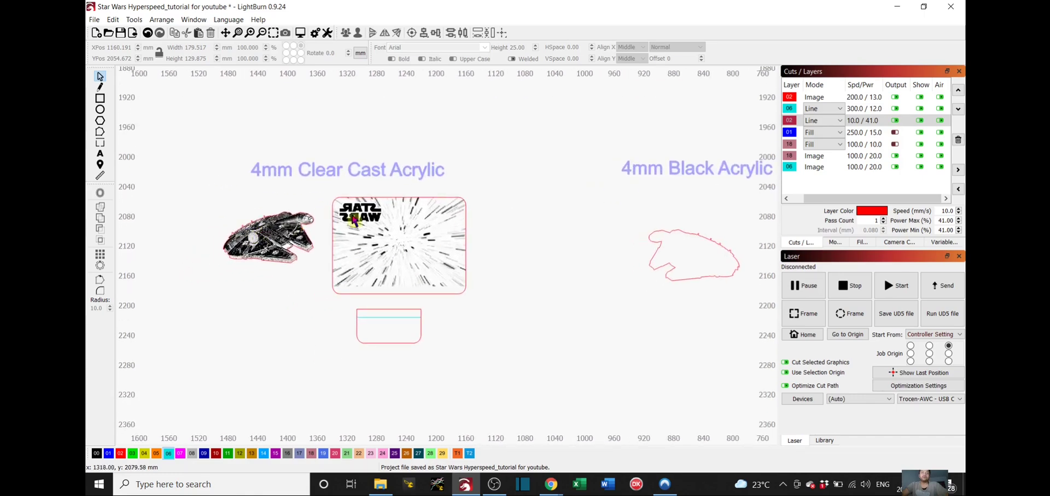
drag(605, 260, 350, 263)
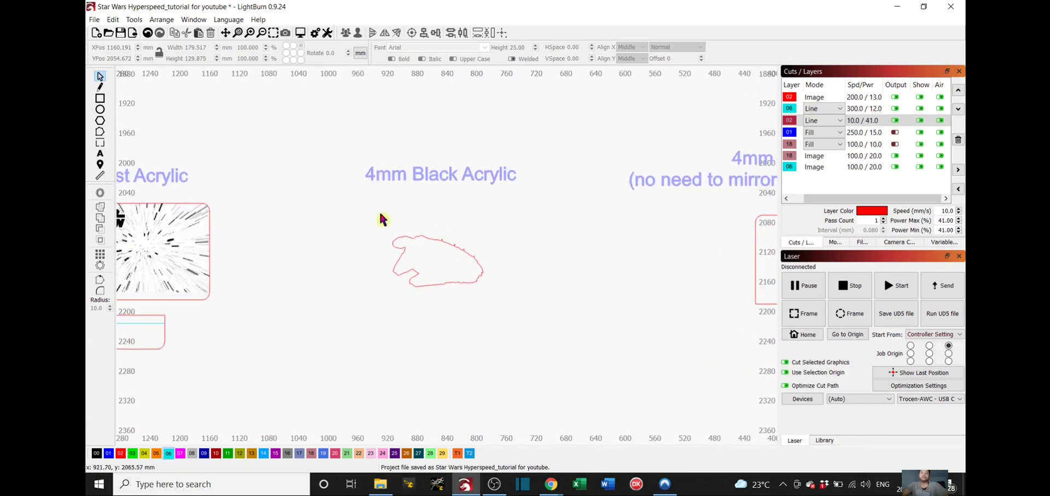
scroll(388, 285, up, 1)
scroll(612, 235, down, 2)
drag(612, 235, 410, 237)
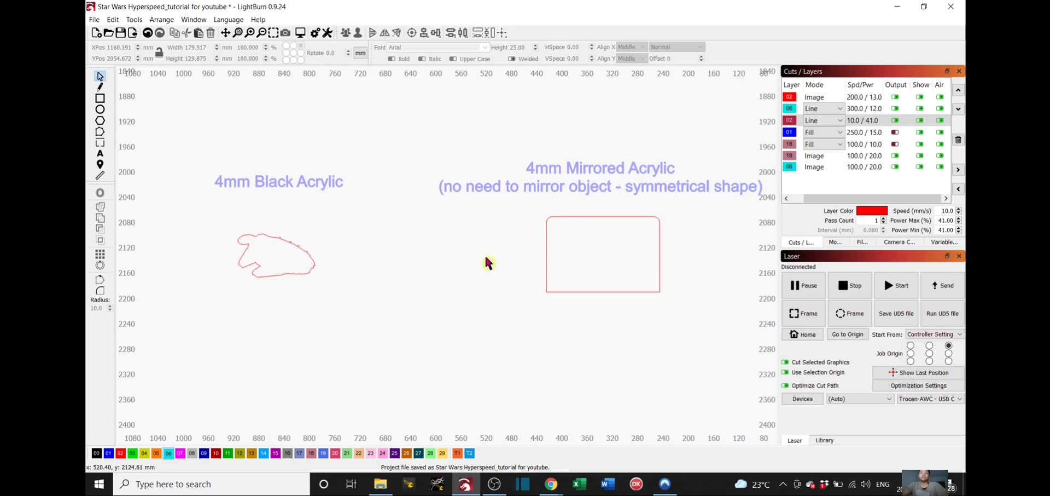
scroll(683, 284, down, 1)
scroll(479, 284, down, 2)
scroll(520, 282, up, 1)
drag(520, 282, 540, 291)
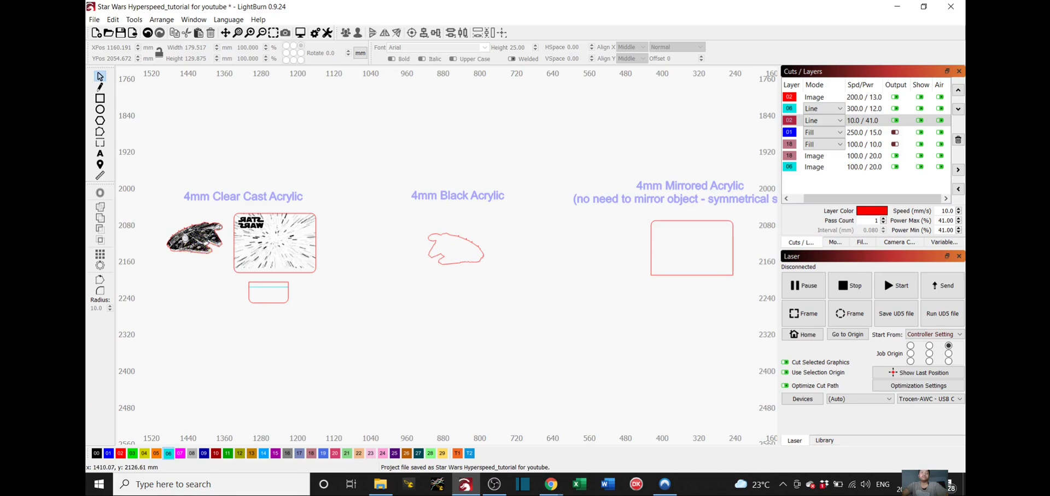
scroll(256, 291, up, 2)
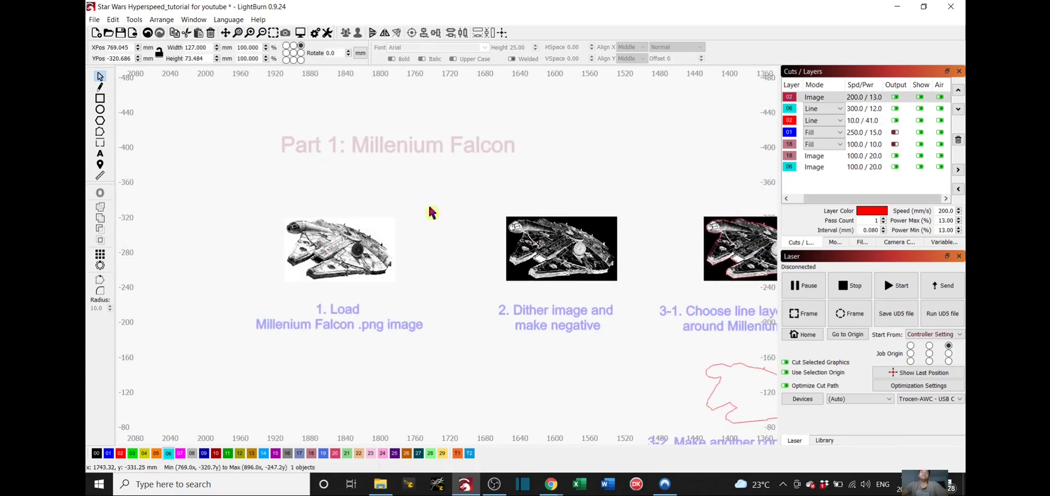
Pan to the Part 1 Falcon steps and locate the loaded Falcon image.
drag(429, 212, 419, 190)
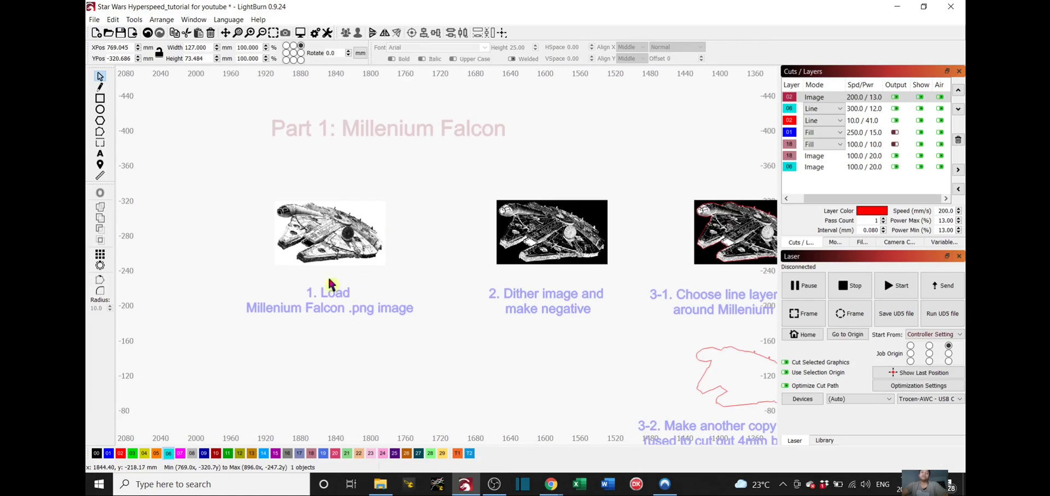
click(337, 254)
click(344, 235)
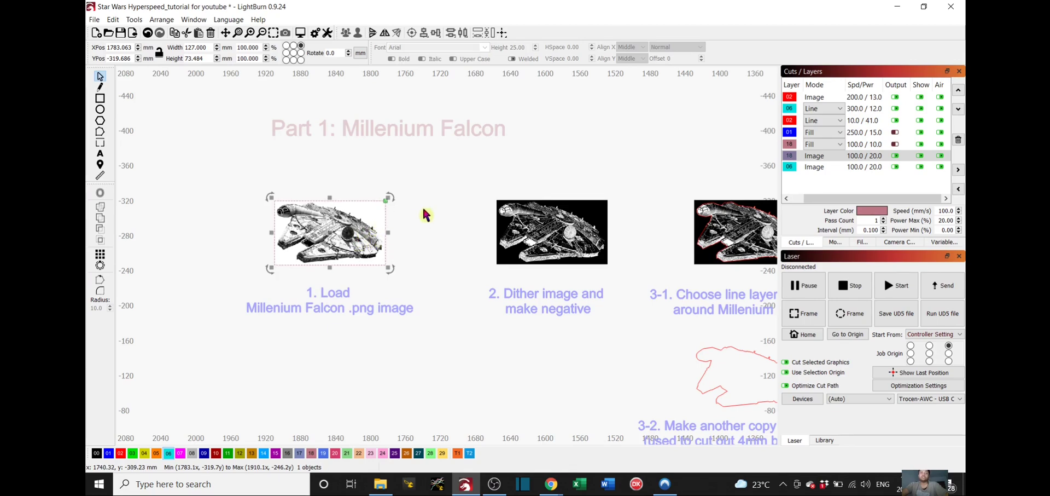
scroll(306, 247, up, 2)
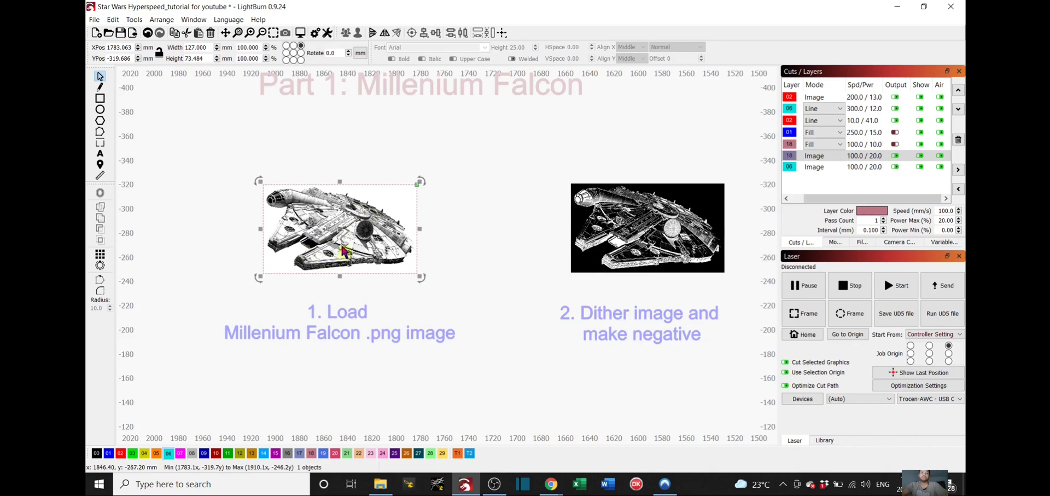
click(465, 227)
drag(497, 208, 376, 184)
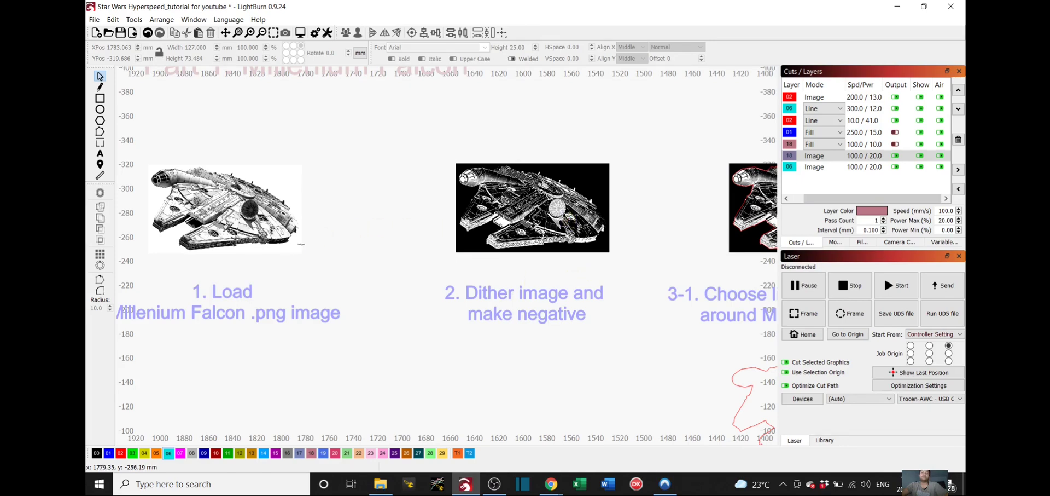
Set the Falcon image's Adjust Image mode to Jarvis with Negative Image enabled.
click(282, 234)
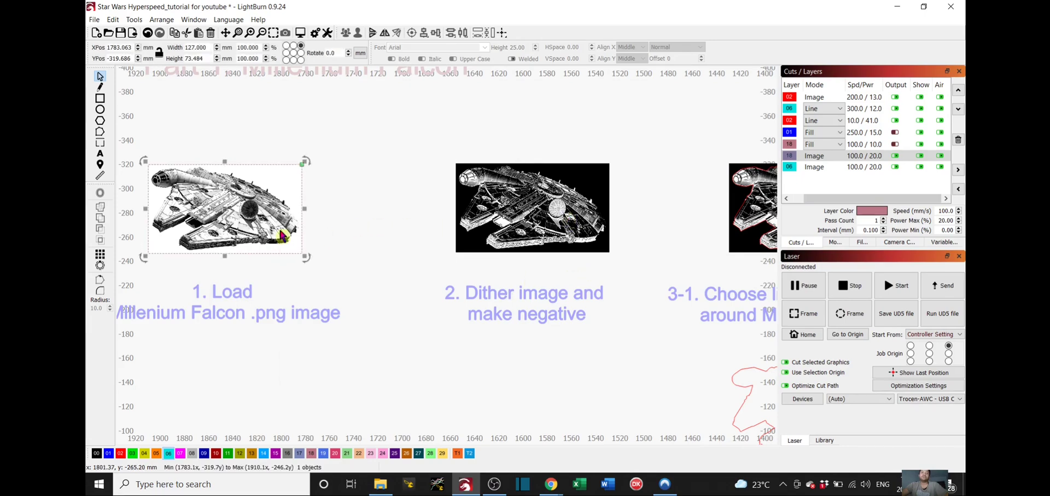
right_click(282, 235)
click(335, 411)
scroll(276, 369, down, 2)
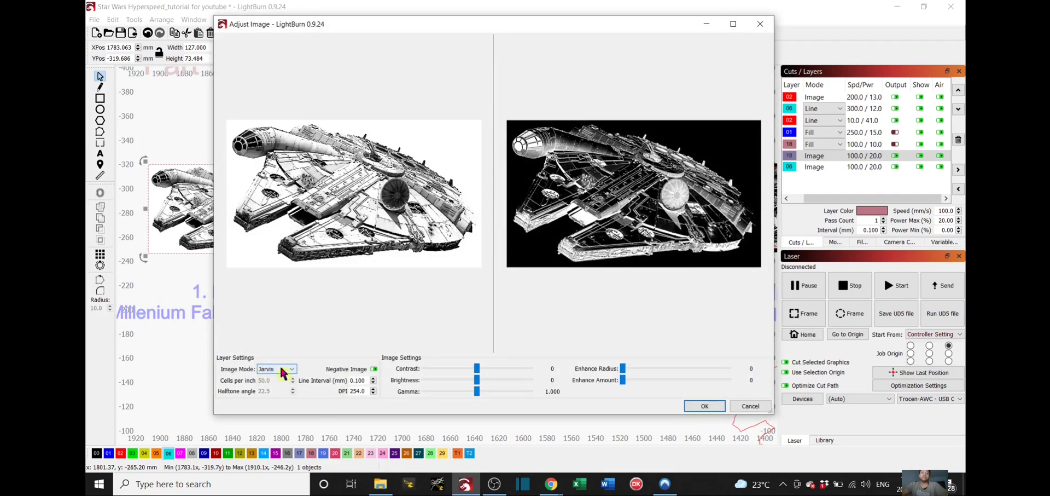
click(283, 373)
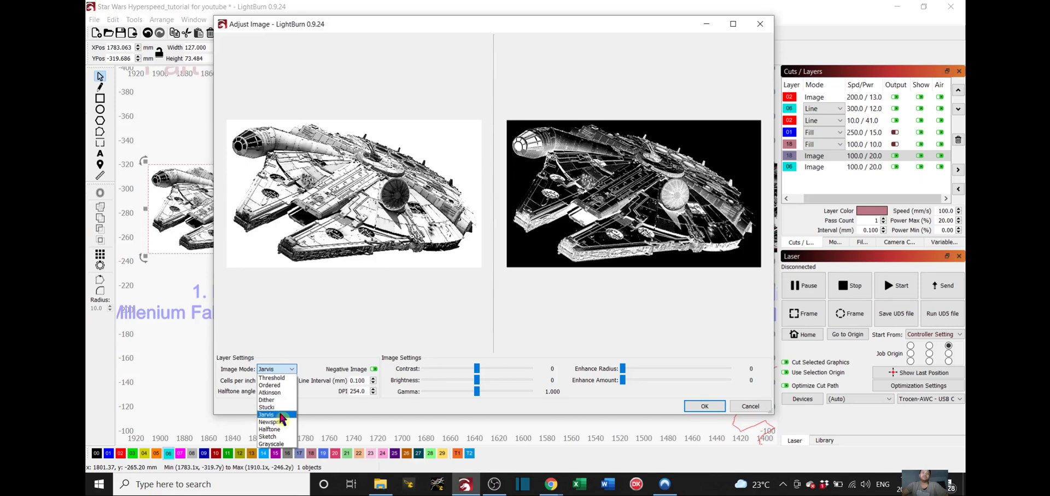
click(280, 415)
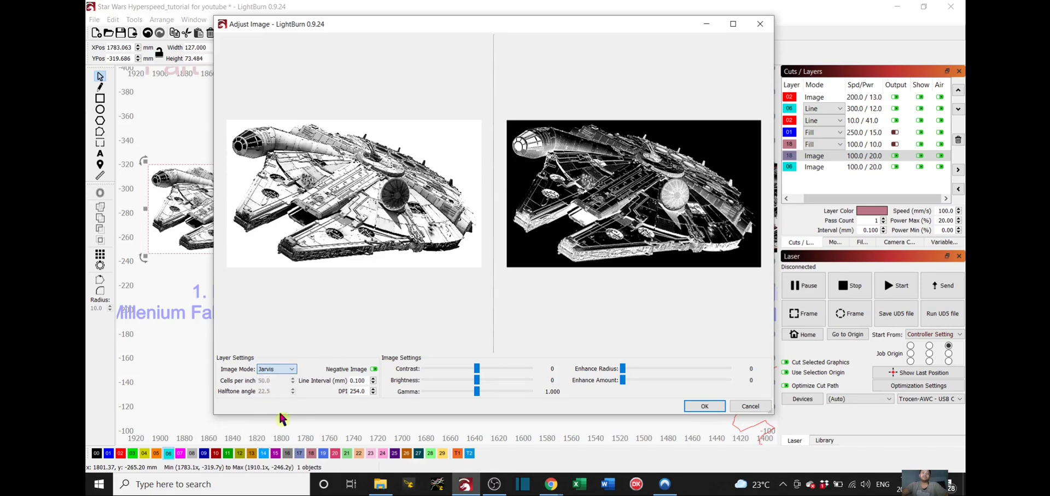
click(374, 370)
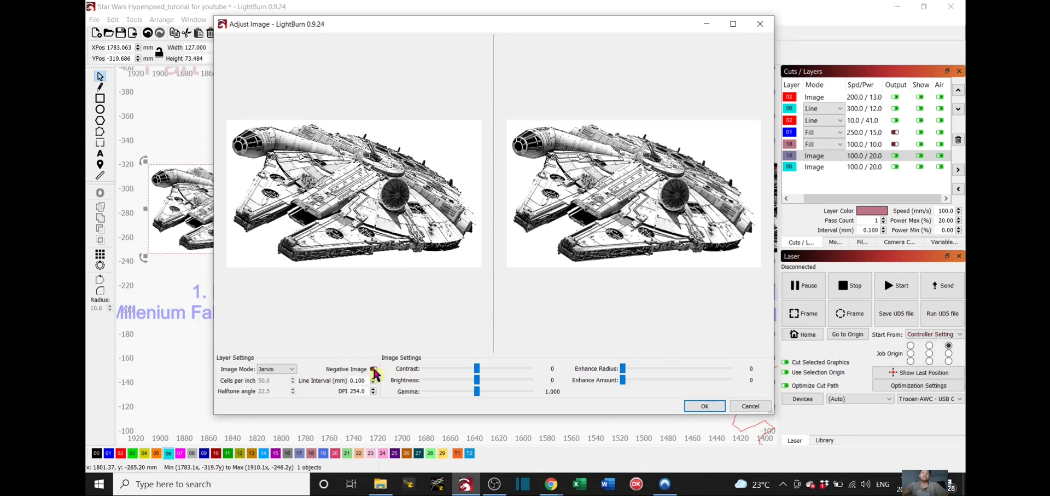
click(374, 370)
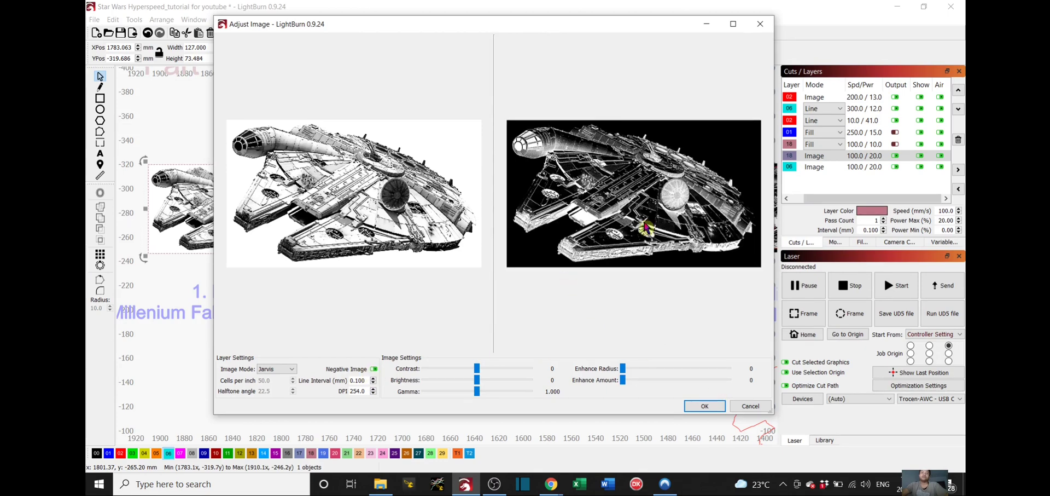
click(767, 407)
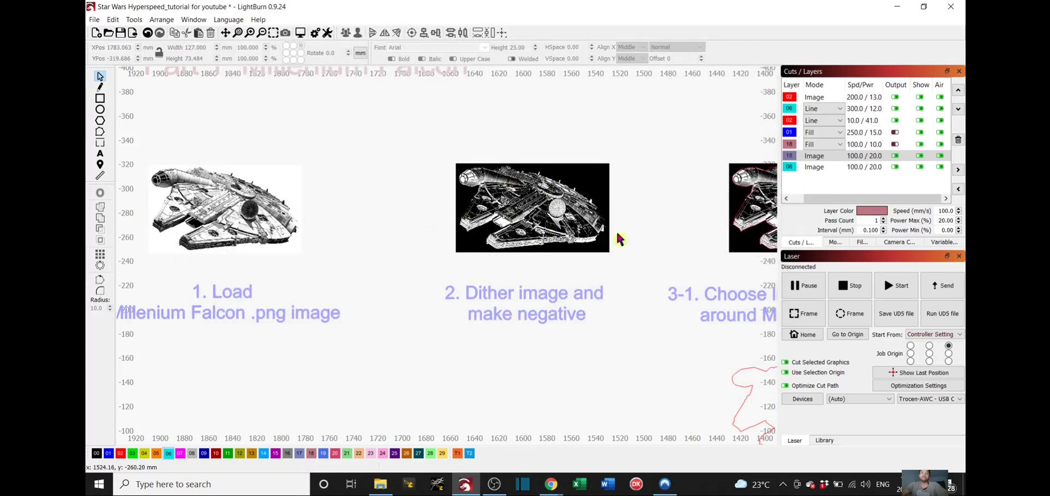
mouse_move(648, 223)
mouse_down()
mouse_move(453, 216)
mouse_move(327, 172)
mouse_up()
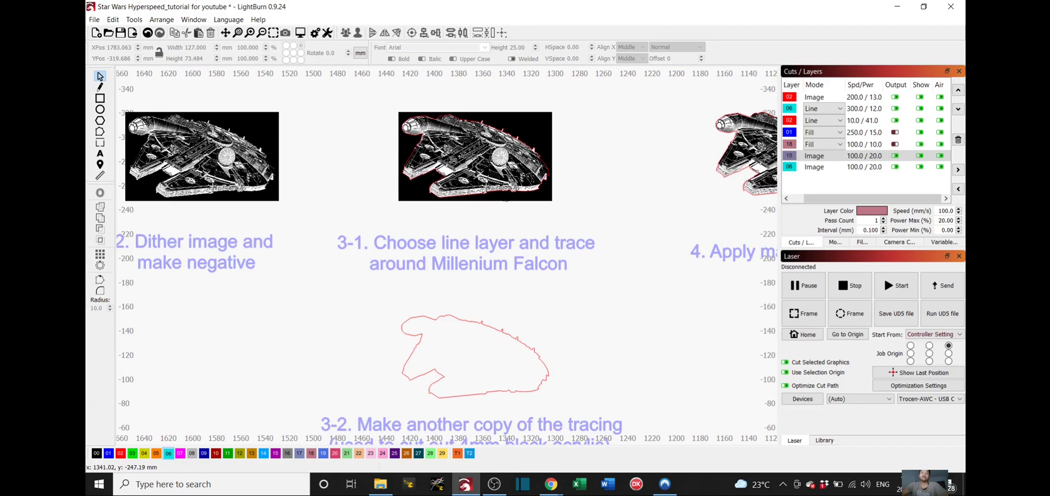
drag(506, 200, 471, 213)
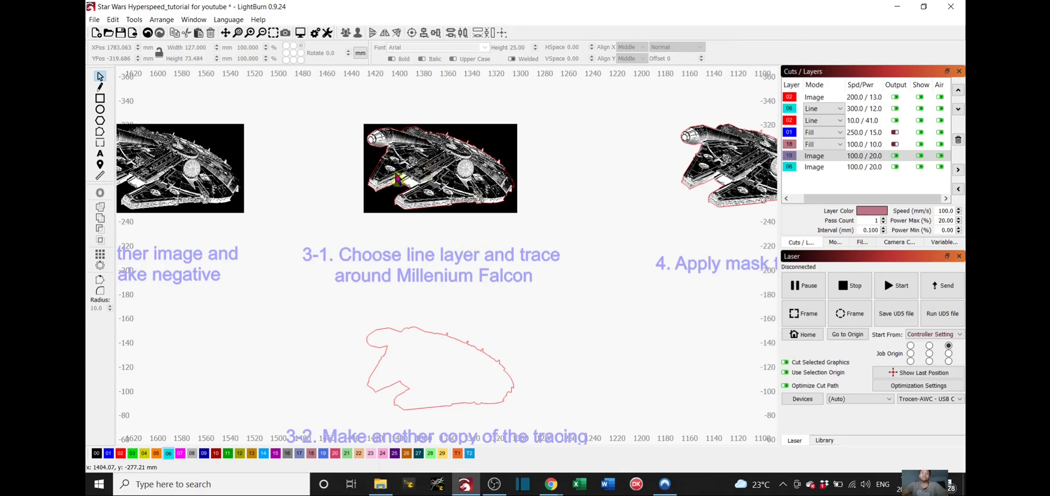
scroll(470, 213, down, 3)
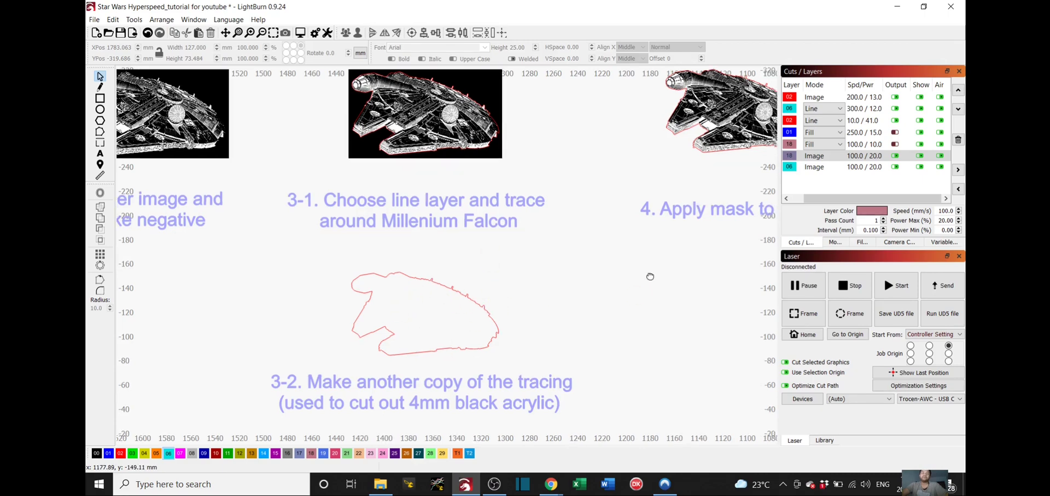
drag(650, 273, 608, 246)
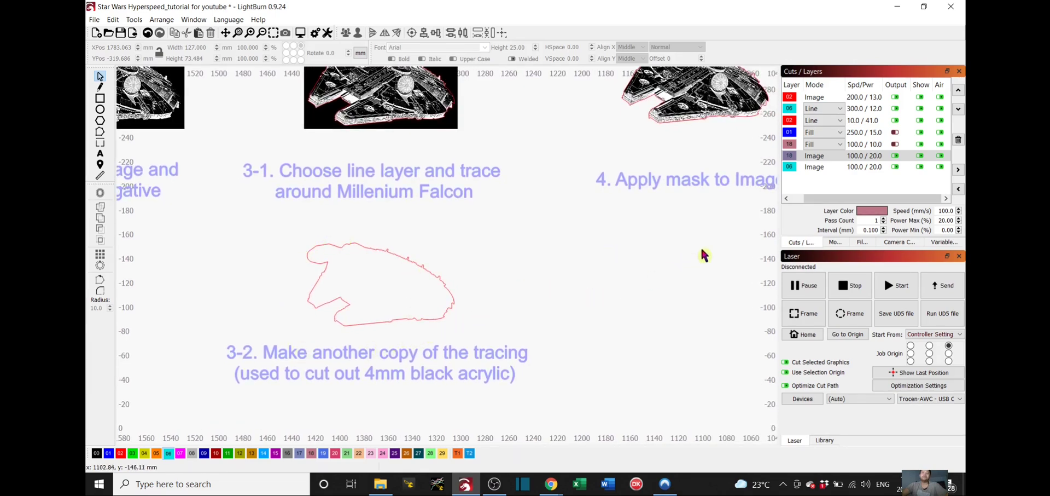
drag(732, 230, 502, 343)
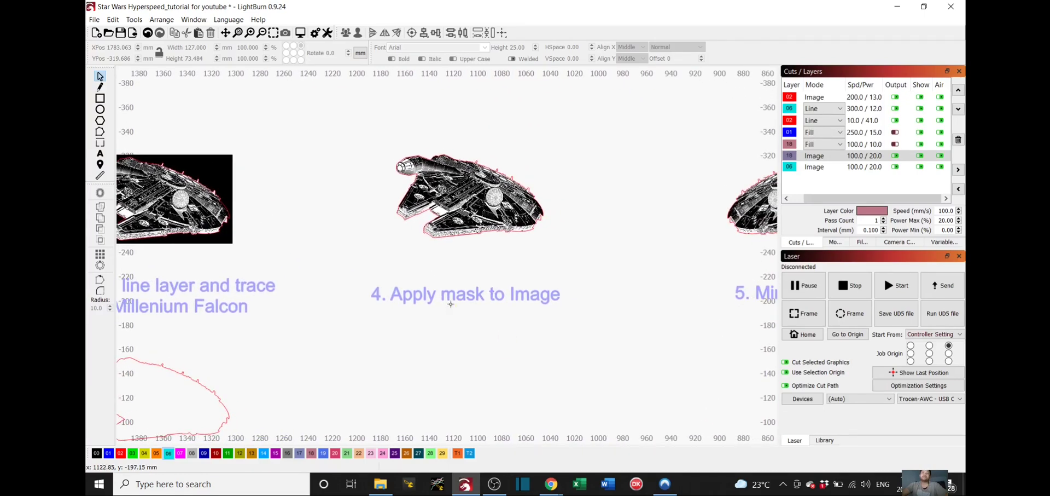
Try masking the Falcon image to its traced outline, then undo the mask.
scroll(311, 221, up, 2)
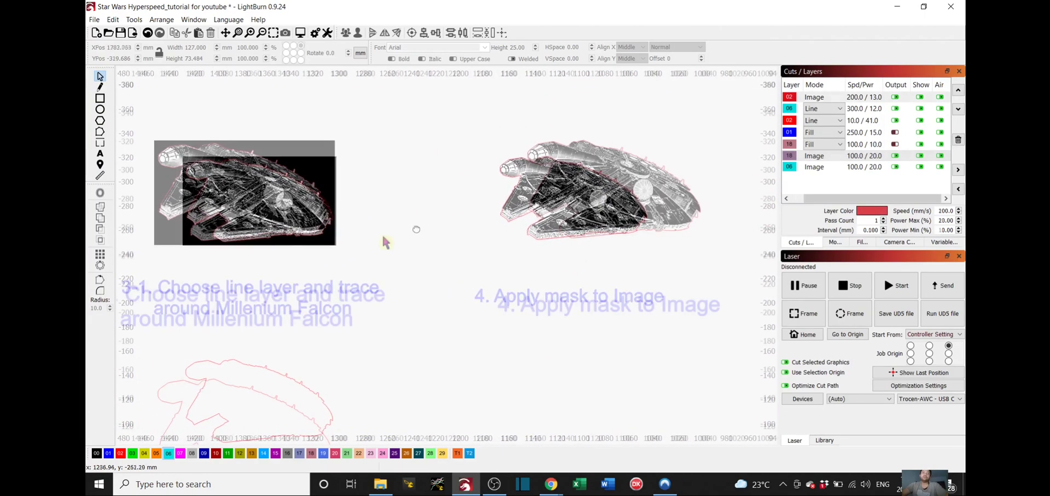
drag(317, 219, 316, 219)
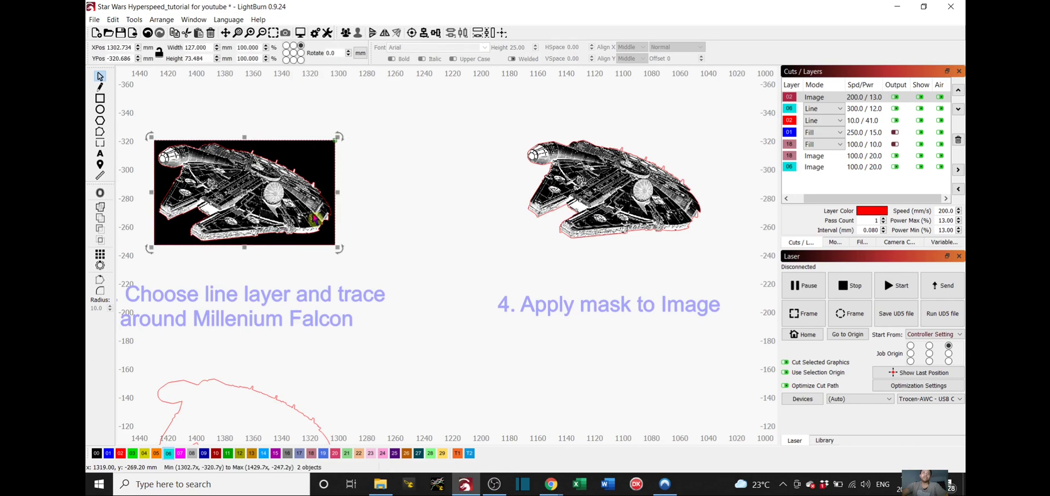
right_click(275, 205)
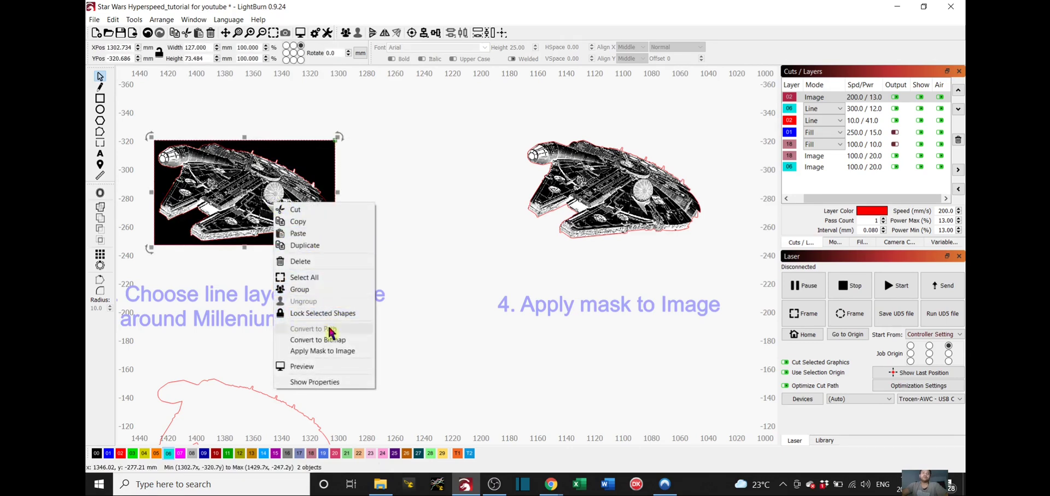
click(334, 353)
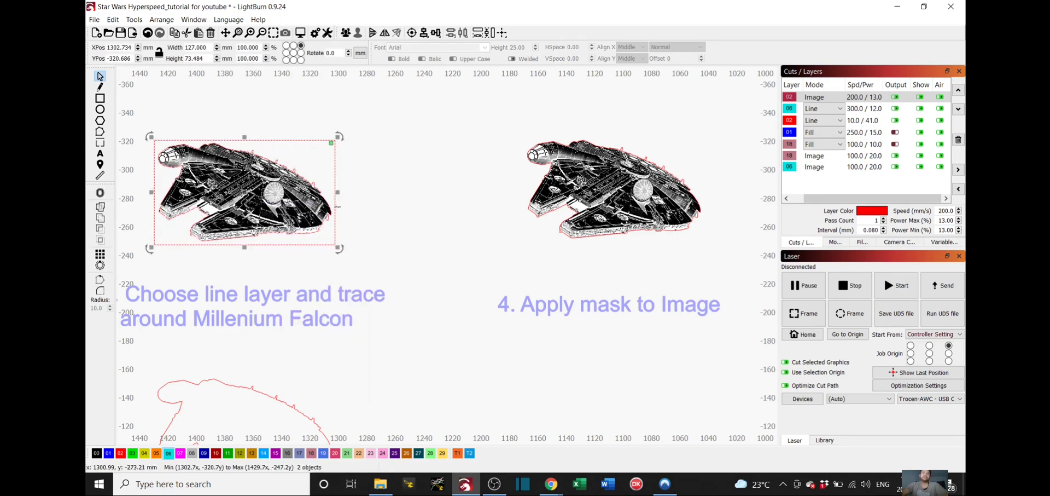
click(361, 209)
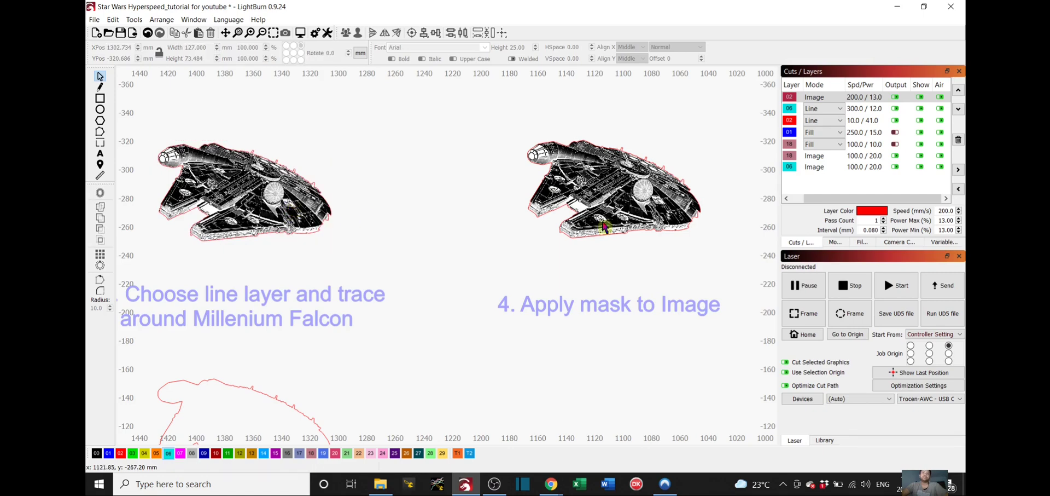
key(ctrl+z)
key(ctrl+z)
Pan past the Mirror Object step to the 4mm Cast and 4mm Black Acrylic Falcon parts.
scroll(627, 232, up, 1)
scroll(542, 274, down, 4)
drag(551, 277, 369, 275)
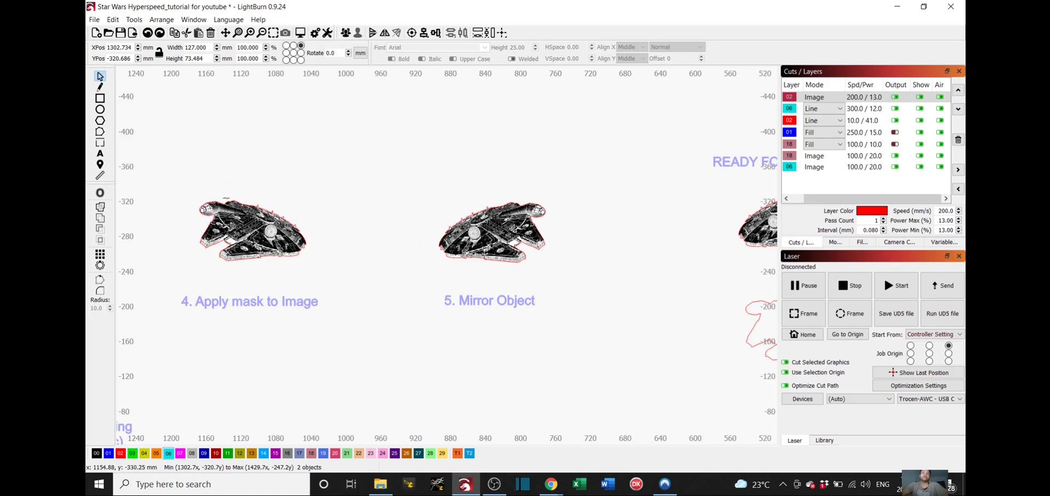
drag(348, 284, 187, 178)
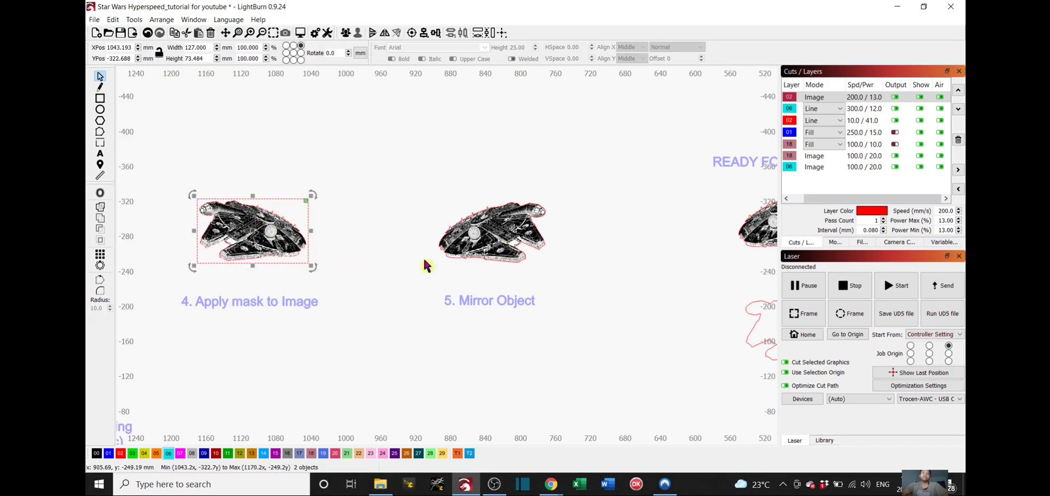
click(606, 298)
scroll(605, 299, down, 3)
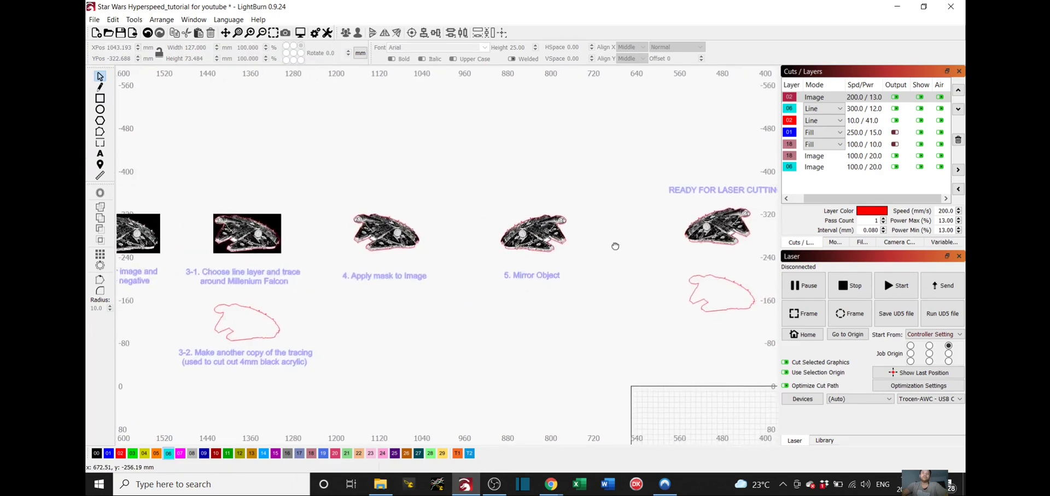
drag(615, 244, 481, 235)
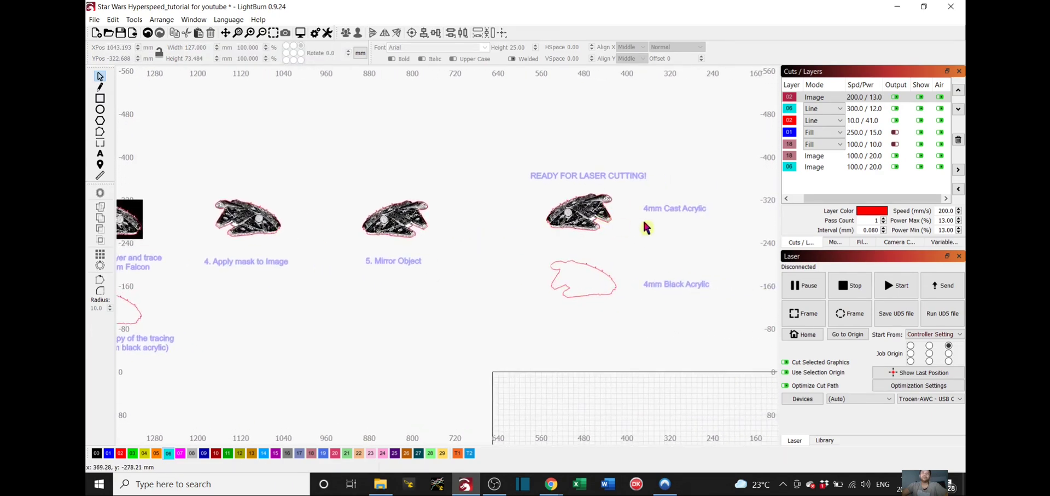
scroll(647, 227, up, 3)
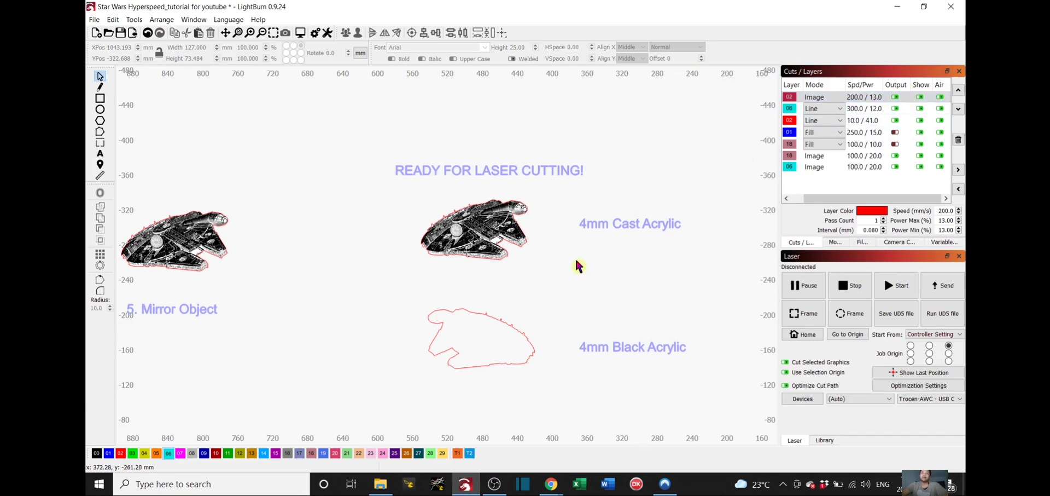
Zoom and pan across the Falcon parts toward the Part 2: Hyperspeed Background section.
scroll(565, 244, up, 1)
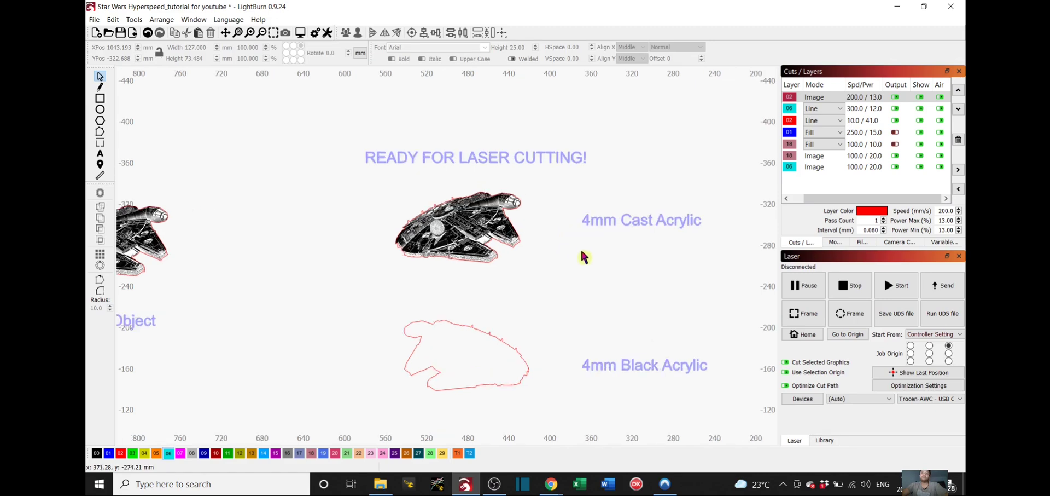
drag(582, 253, 525, 262)
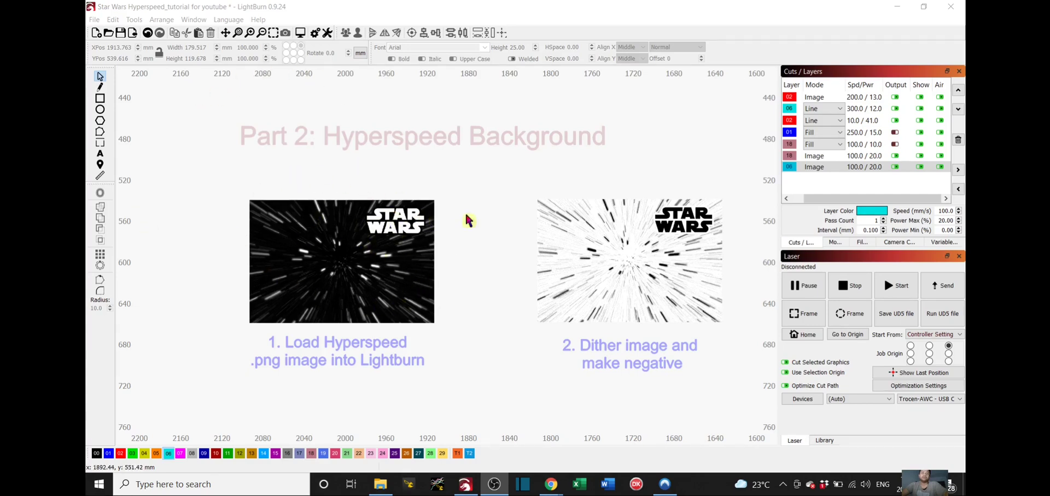
Move along the hyperspeed row from the original star-field image to traced step 3-1.
drag(504, 233, 392, 223)
drag(368, 255, 430, 248)
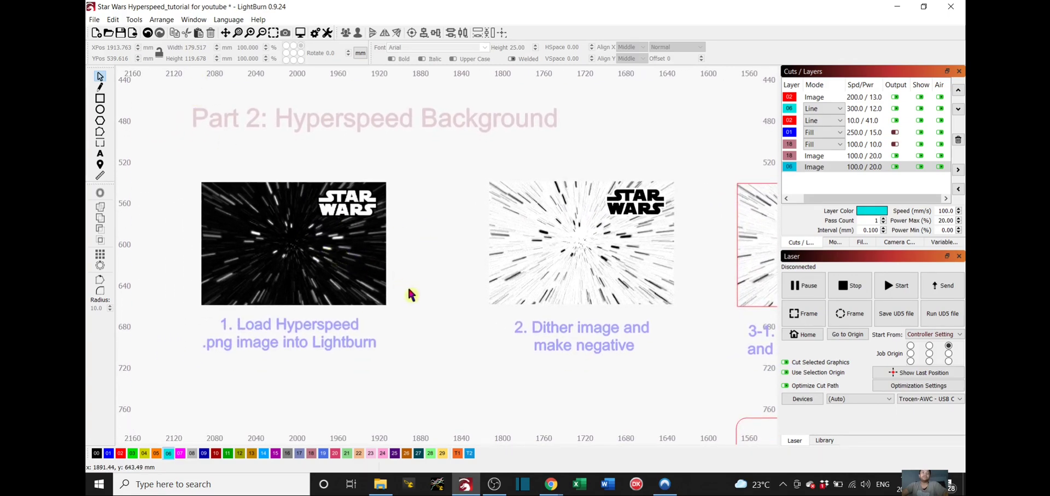
click(365, 265)
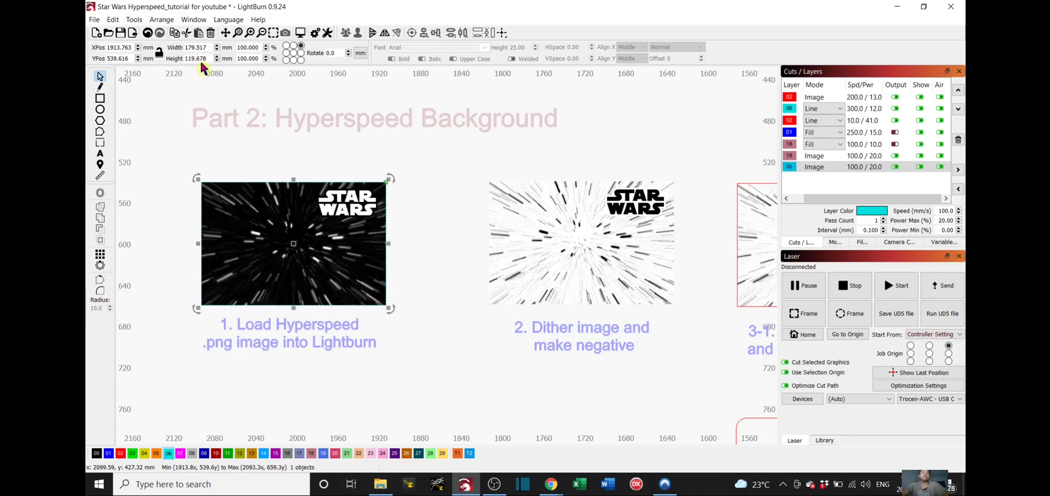
drag(452, 188, 393, 149)
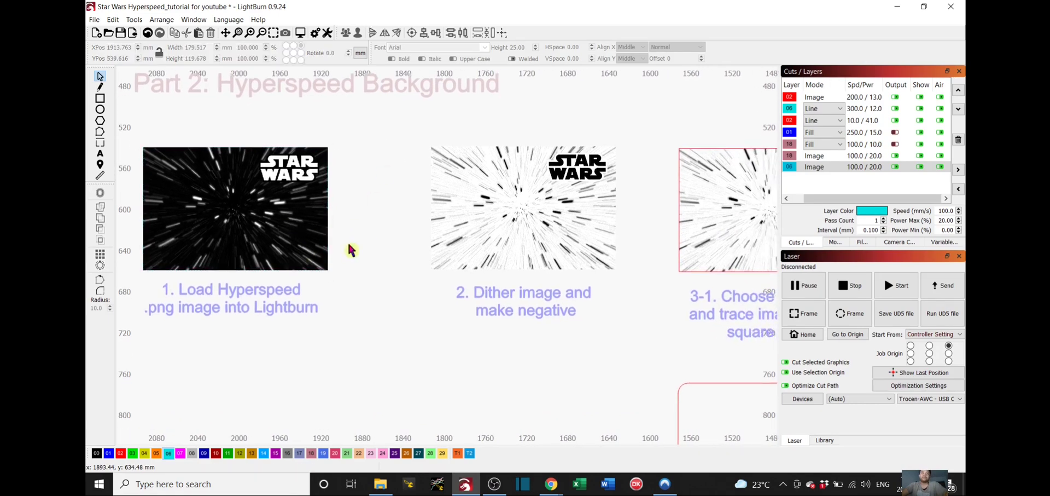
drag(347, 248, 339, 242)
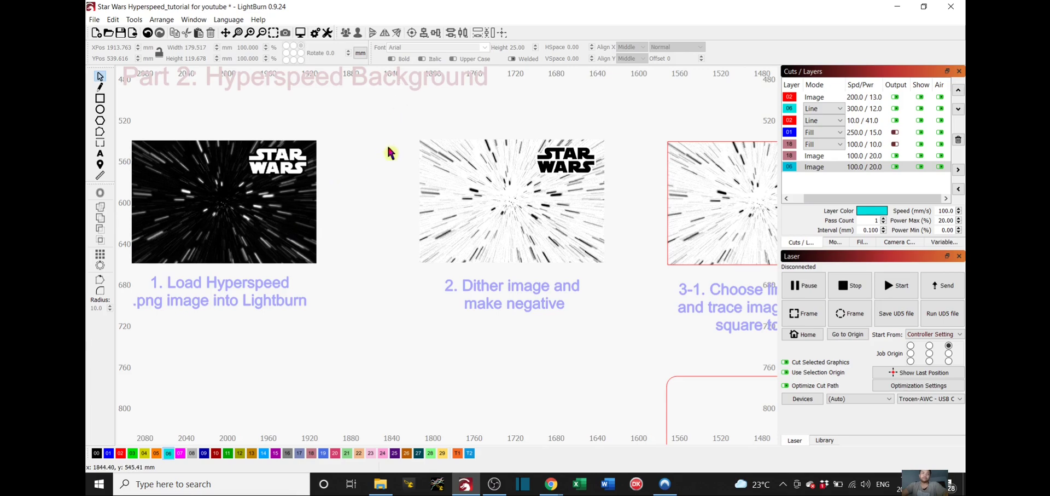
drag(388, 147, 244, 182)
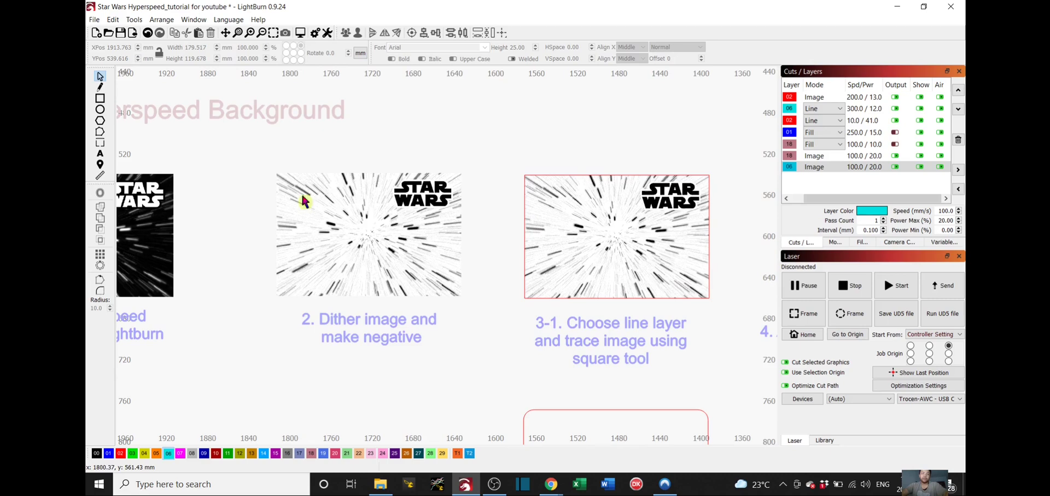
Round the copied tracing rectangle's top corners with a 10mm fillet.
drag(544, 227, 331, 162)
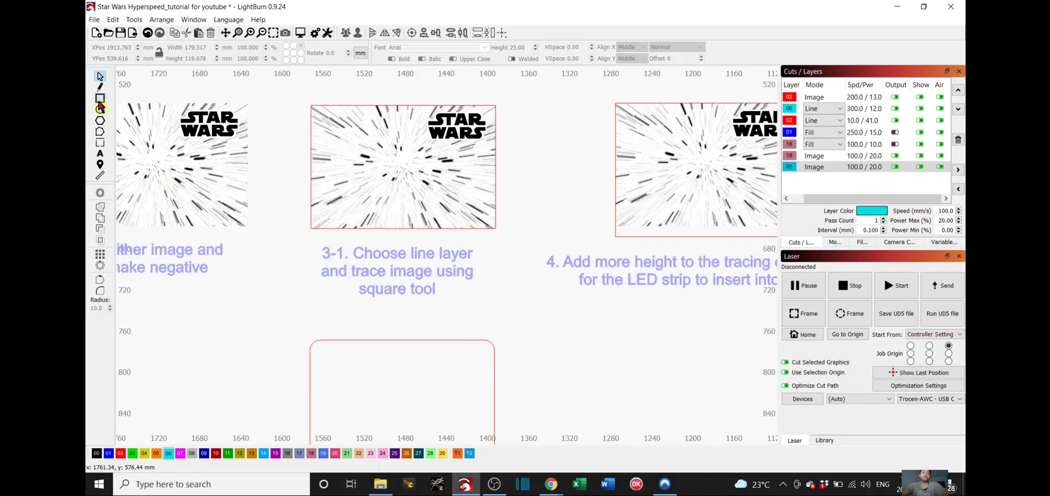
scroll(489, 239, down, 3)
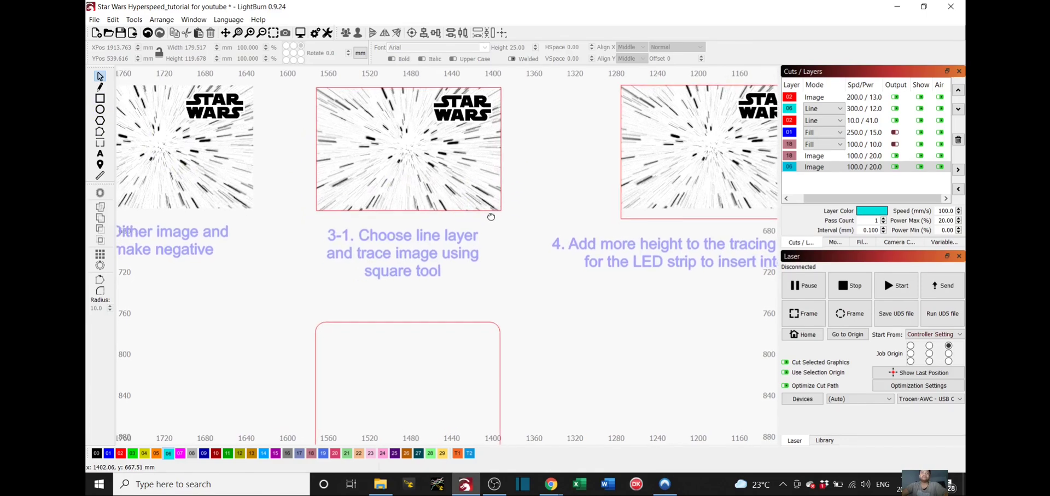
scroll(491, 239, up, 3)
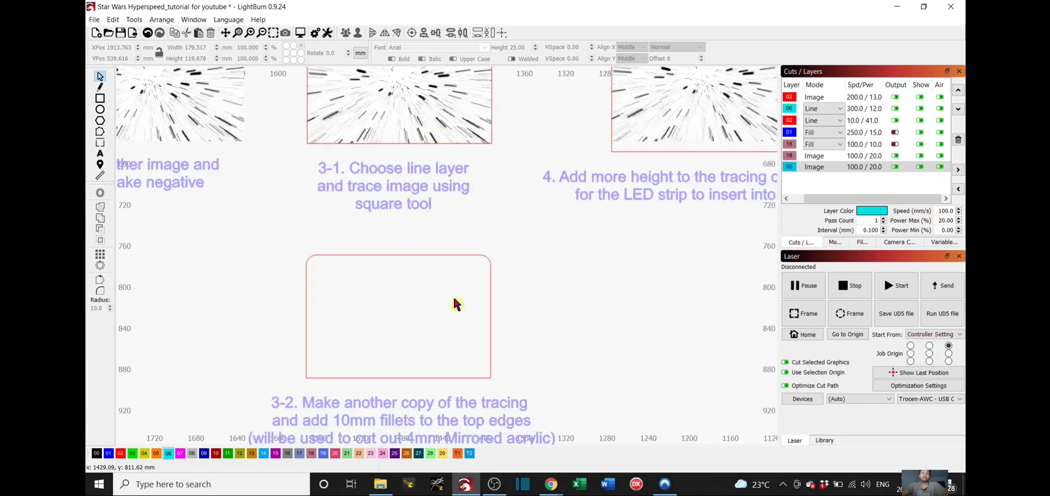
drag(457, 304, 450, 217)
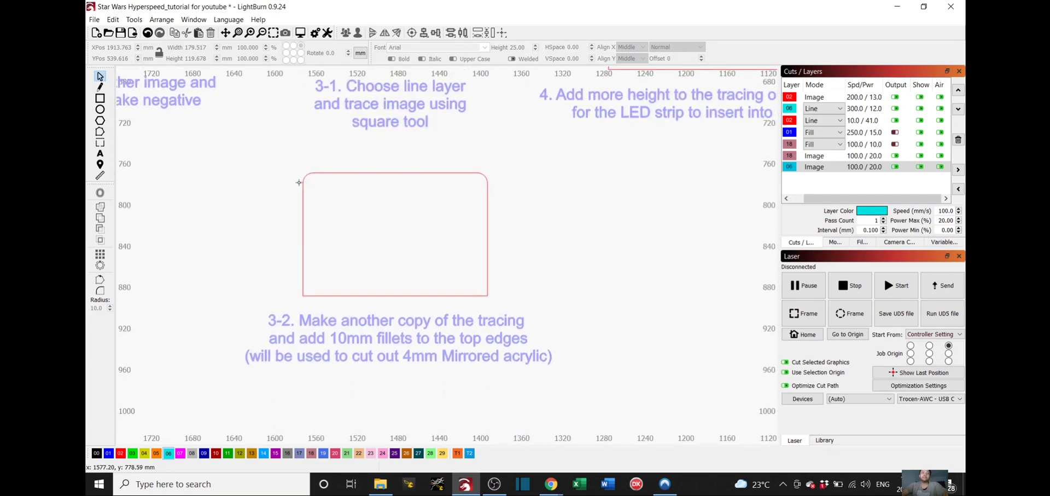
click(100, 293)
click(485, 176)
Zoom out and pan to step 4's 10mm LED-strip extension tracing.
scroll(668, 213, down, 2)
drag(662, 212, 430, 367)
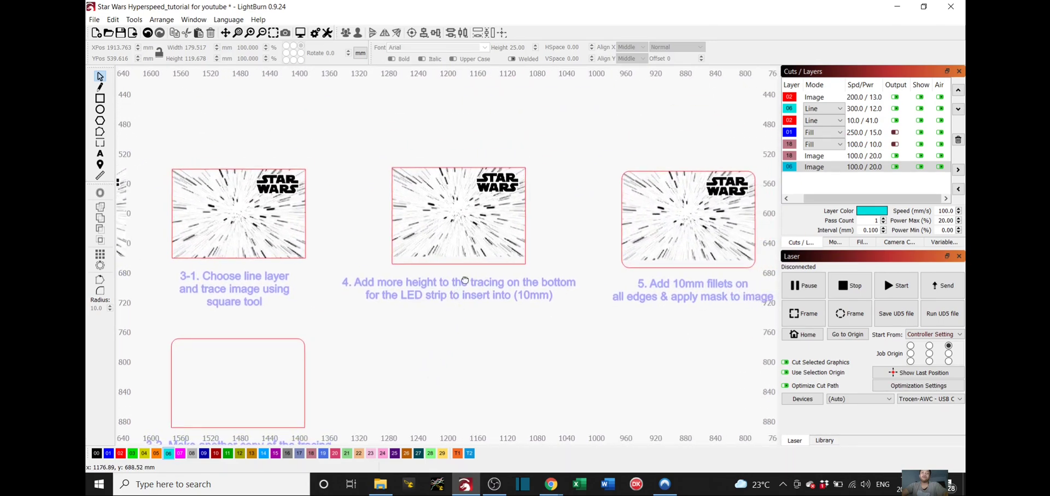
drag(465, 280, 457, 285)
scroll(465, 286, up, 2)
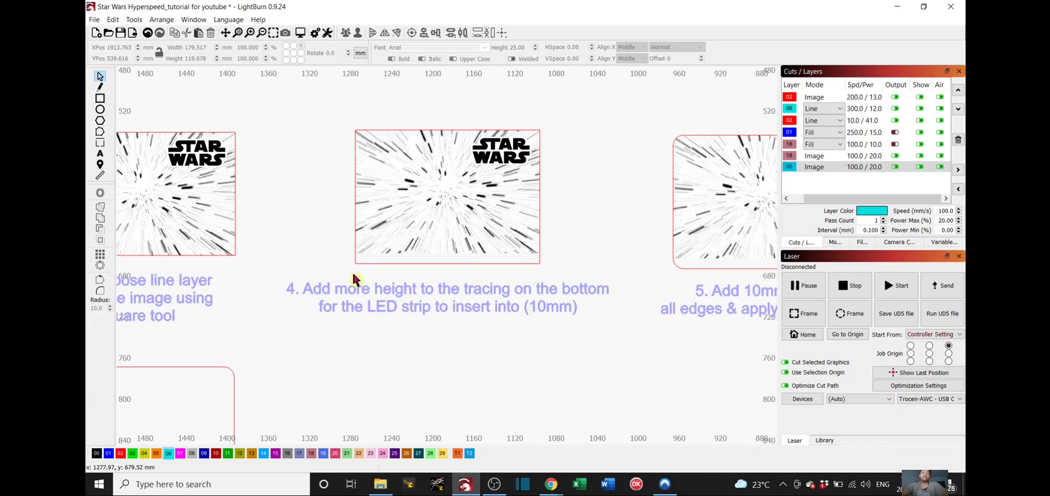
Zoom in on step 4's tracing bottom edge, then pan over to step 5's fully filleted image.
scroll(380, 271, up, 2)
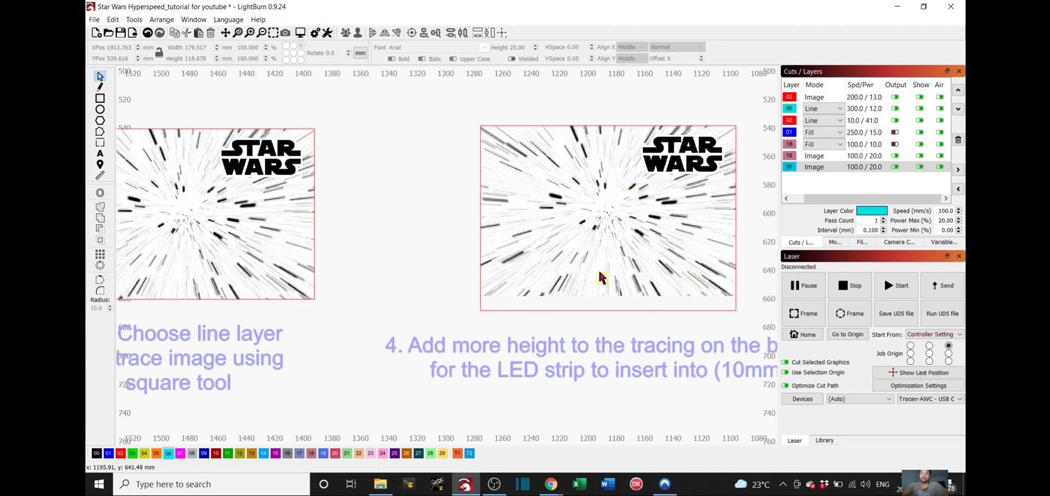
scroll(613, 285, down, 3)
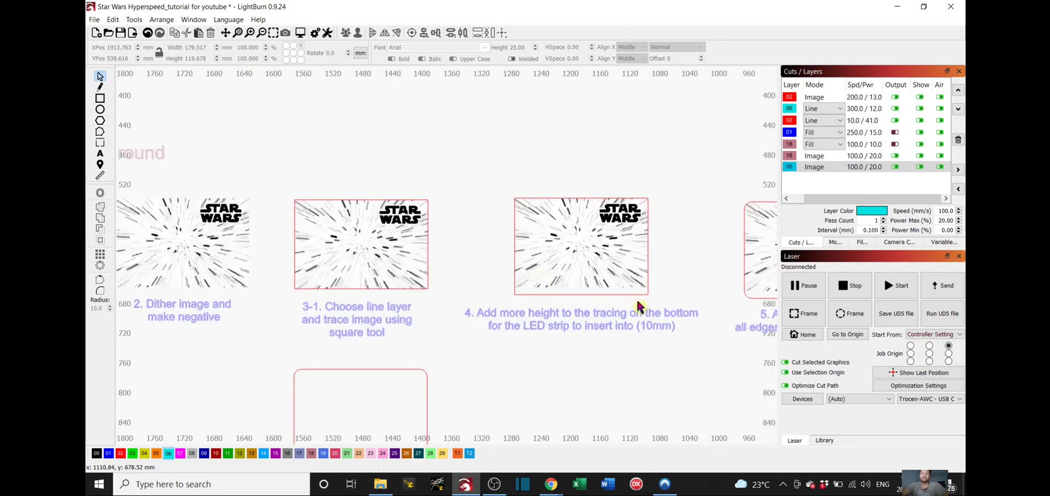
scroll(638, 301, up, 5)
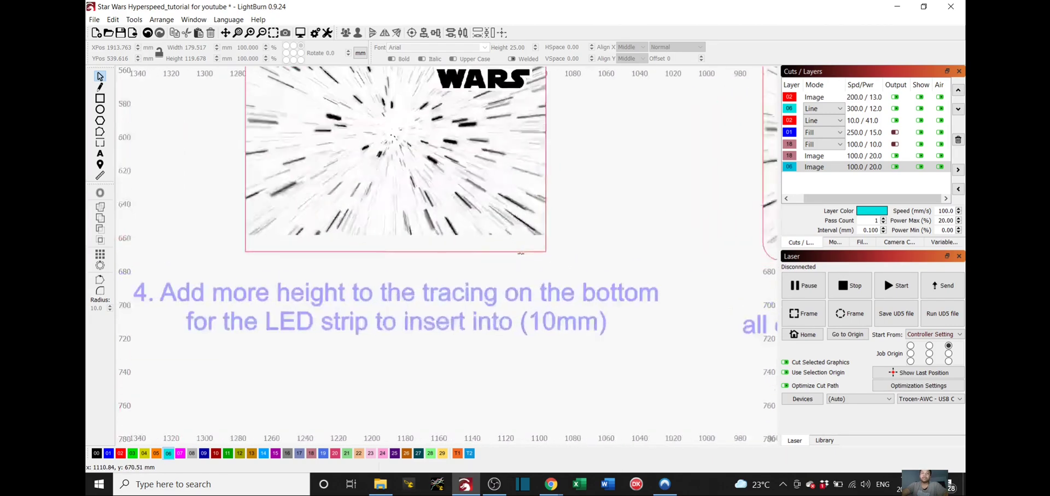
scroll(595, 241, up, 3)
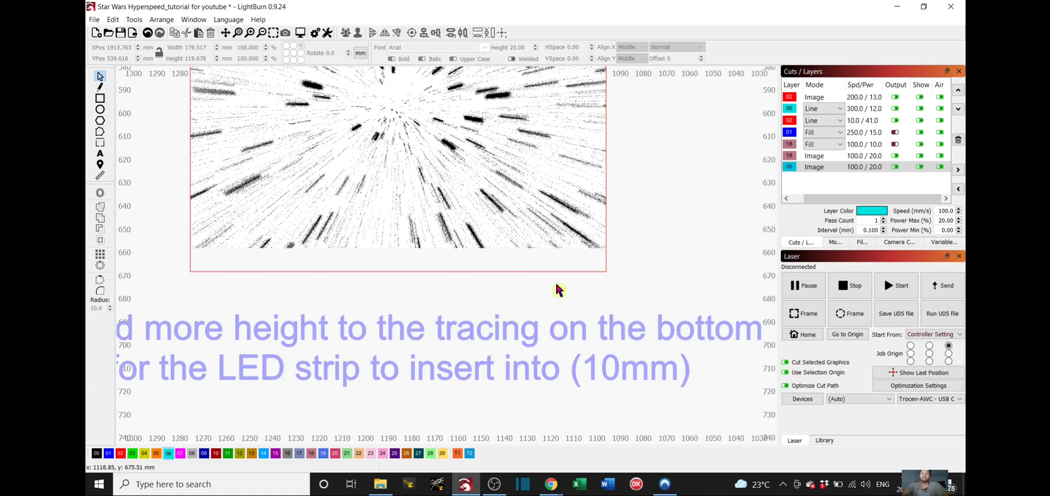
scroll(556, 290, down, 5)
drag(625, 298, 408, 258)
scroll(407, 257, up, 1)
scroll(468, 262, up, 2)
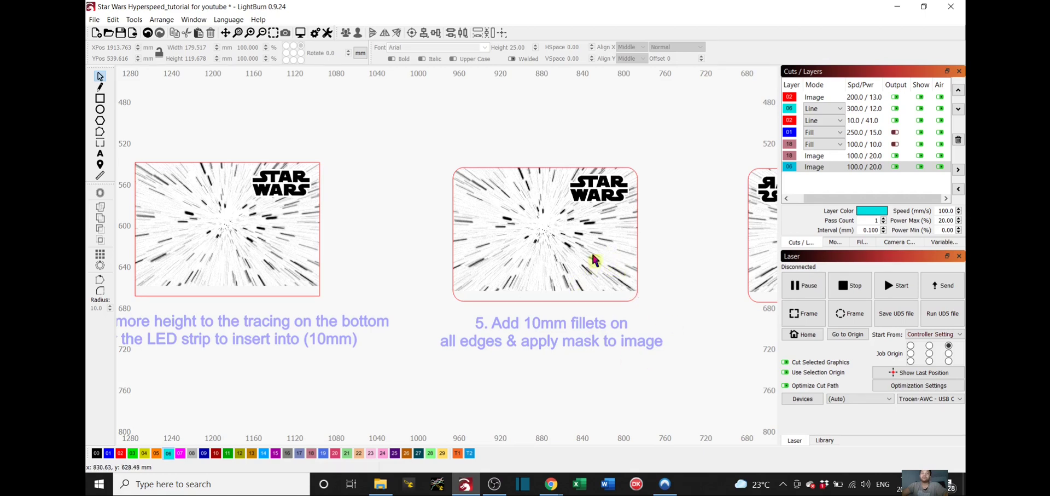
Pan to step 6's mirrored star-field, select the step 5 image, and zoom out to the full layout.
scroll(652, 274, down, 2)
drag(674, 248, 428, 238)
drag(542, 235, 460, 247)
scroll(458, 245, up, 2)
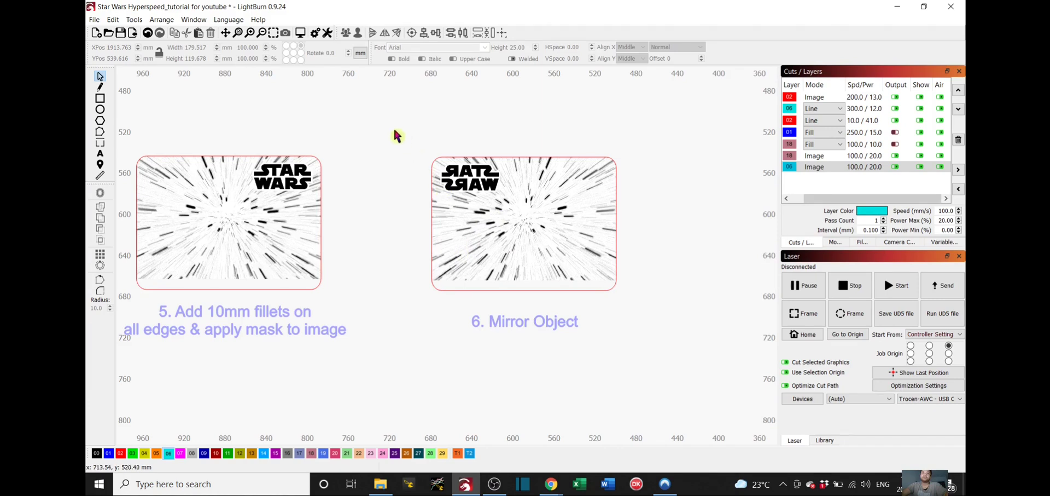
click(228, 153)
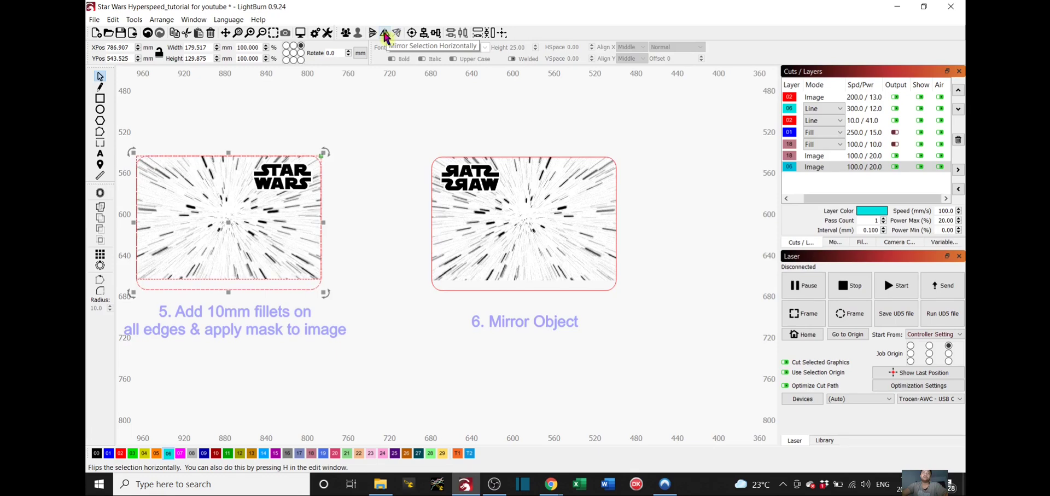
scroll(392, 232, down, 1)
scroll(392, 232, down, 2)
scroll(490, 298, down, 2)
drag(490, 298, 540, 254)
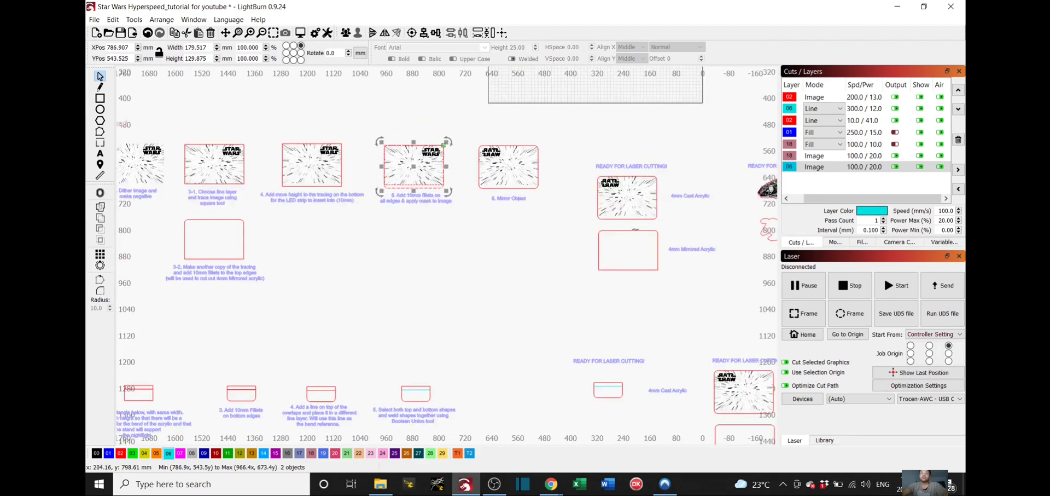
Frame both READY FOR LASER CUTTING groups side by side, then select the Falcon engraving image.
scroll(612, 244, up, 3)
scroll(688, 227, down, 1)
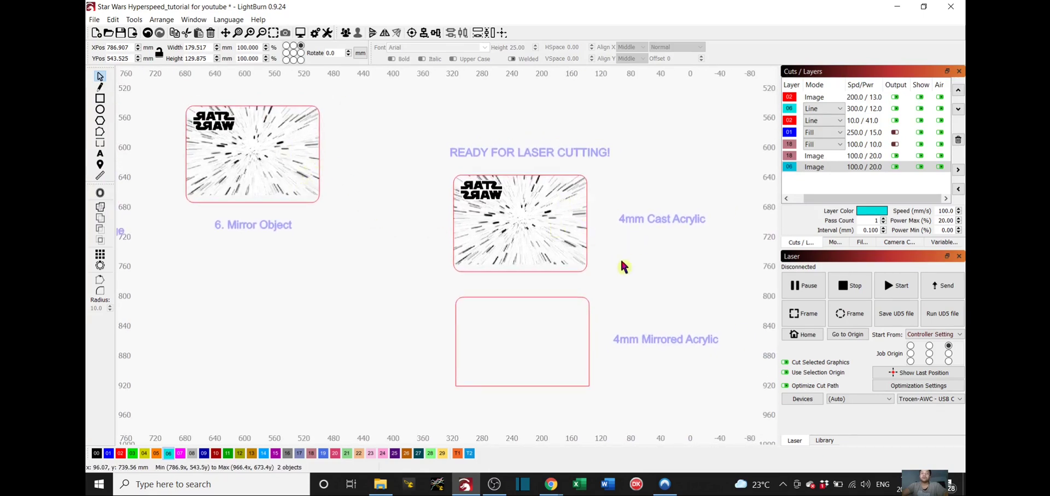
scroll(612, 238, right, 2)
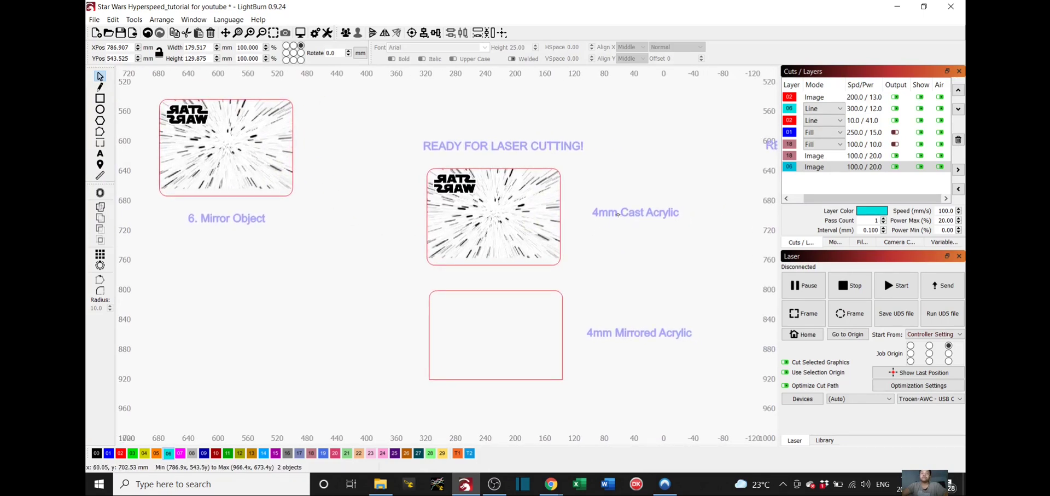
scroll(311, 343, down, 1)
scroll(363, 309, down, 1)
scroll(558, 265, left, 5)
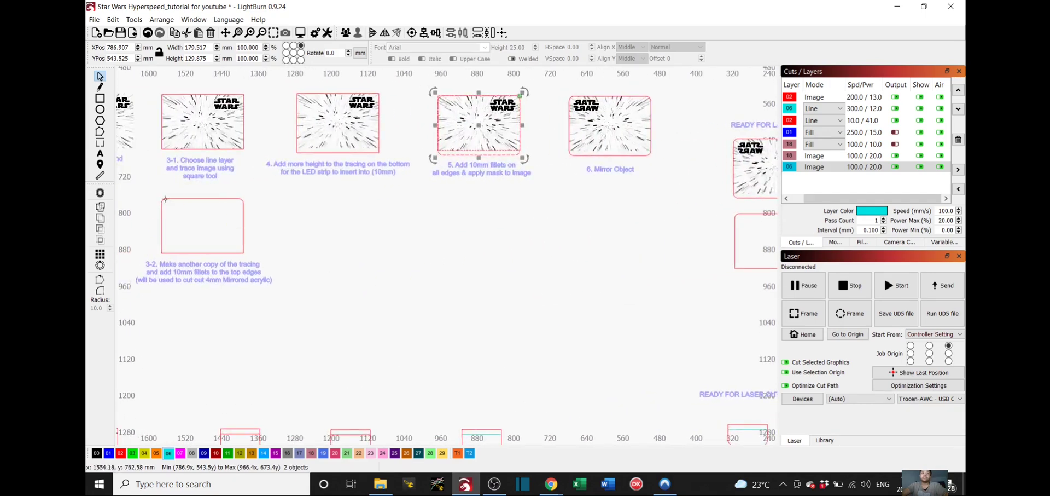
scroll(336, 244, right, 6)
scroll(533, 238, up, 3)
scroll(507, 270, right, 1)
scroll(506, 270, up, 3)
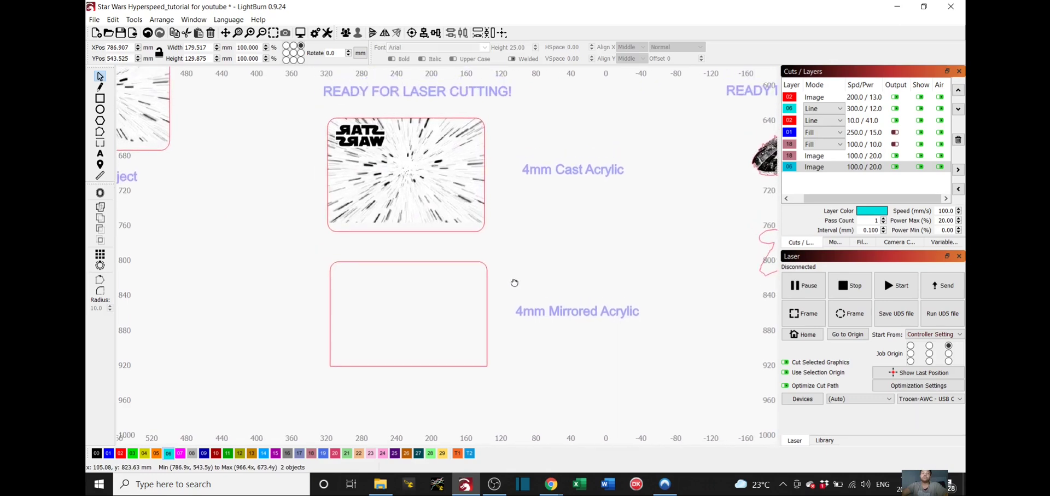
scroll(567, 274, down, 1)
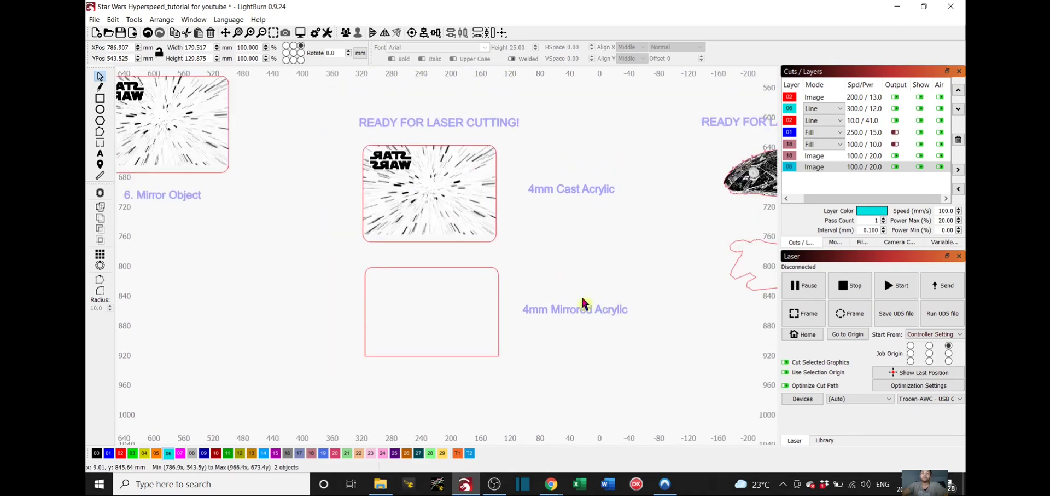
scroll(669, 218, down, 2)
drag(669, 218, 476, 234)
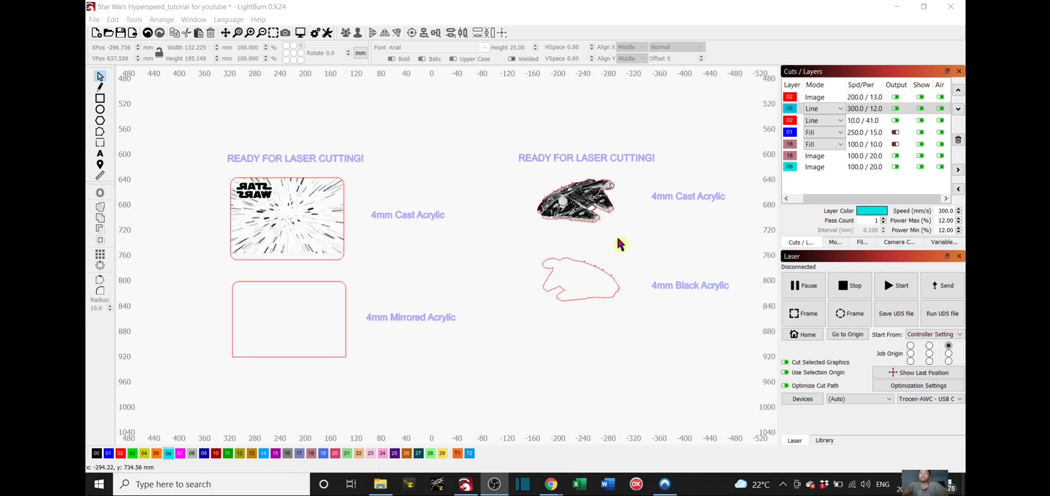
drag(617, 239, 541, 170)
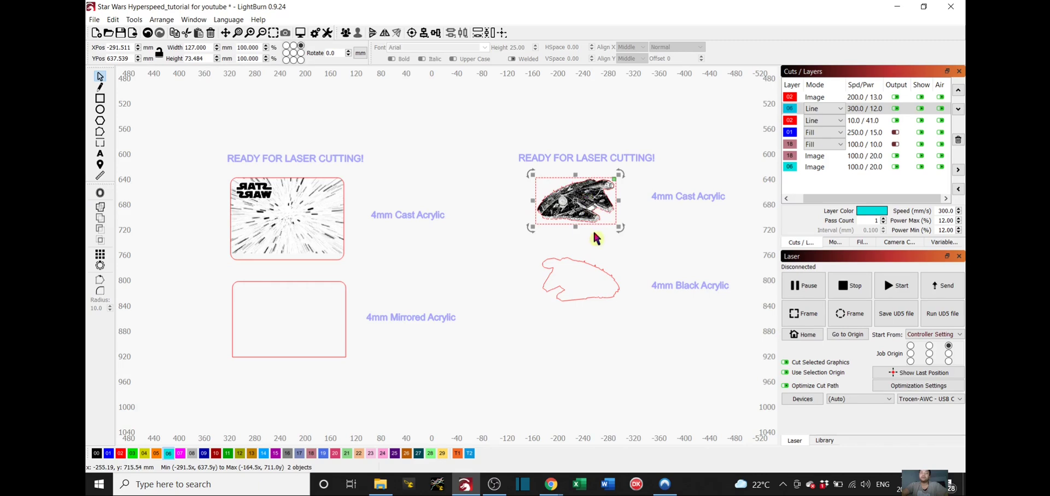
shift+click(581, 258)
drag(574, 238, 290, 257)
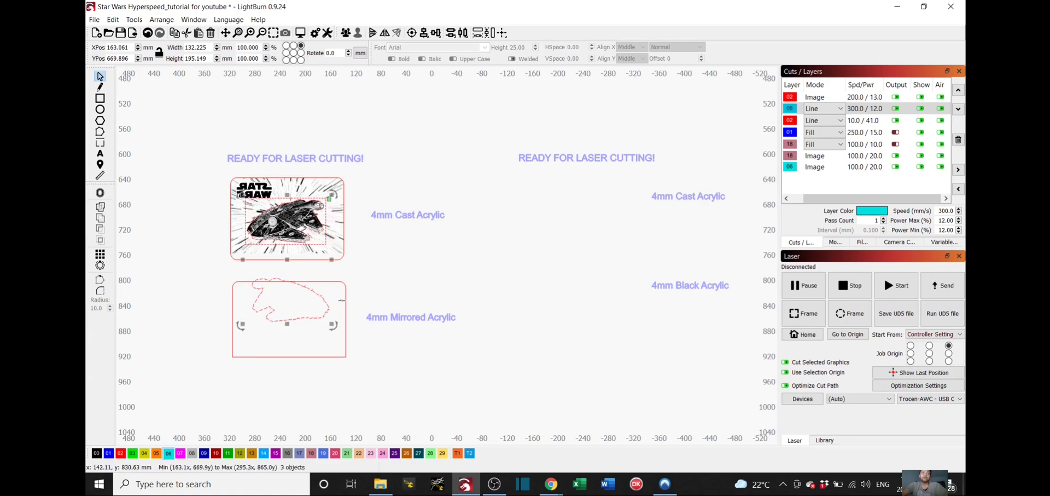
mouse_move(331, 324)
mouse_down()
mouse_move(369, 363)
mouse_move(324, 315)
mouse_move(344, 335)
mouse_move(331, 321)
mouse_up()
drag(278, 230, 569, 212)
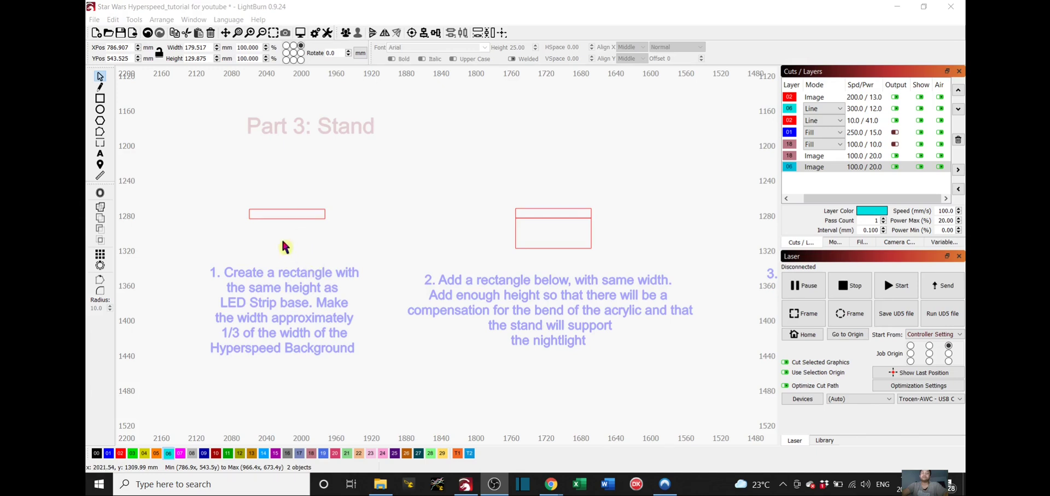
Check the step 1 strip measures 86.487 × 11 mm, then pan to the next stand steps.
click(313, 218)
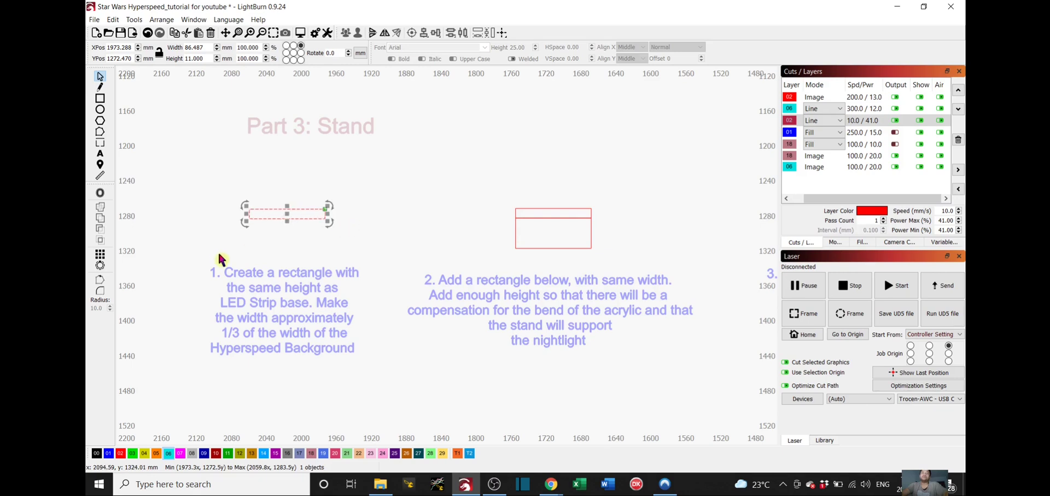
click(323, 222)
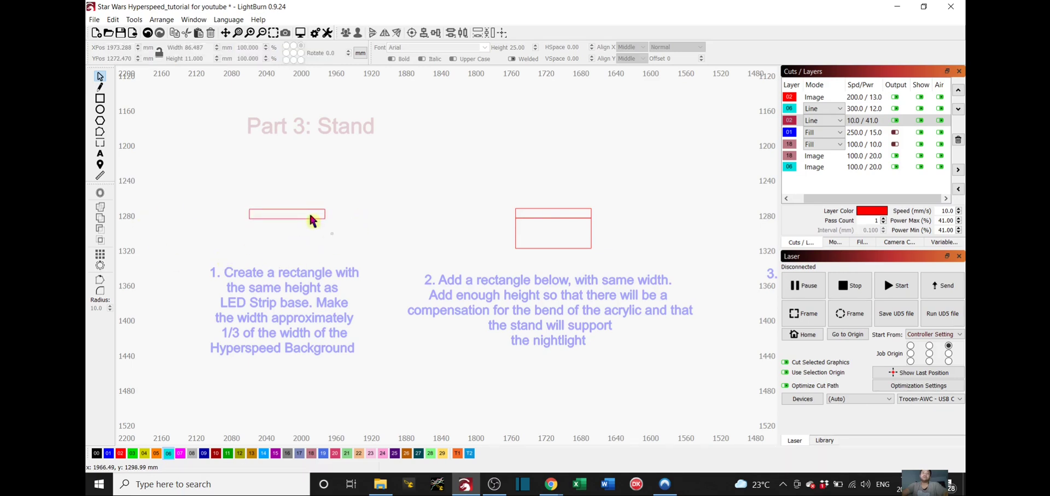
click(311, 216)
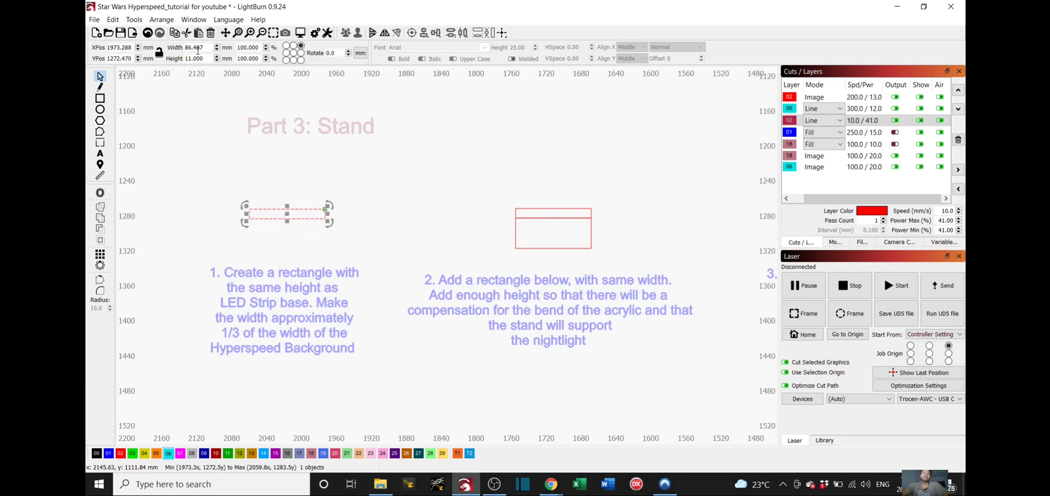
drag(461, 193, 346, 220)
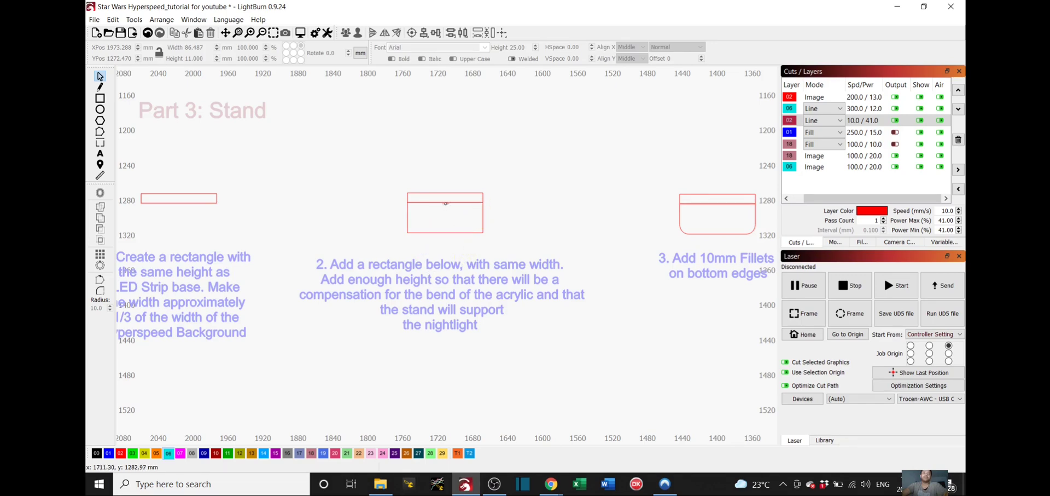
scroll(477, 203, up, 3)
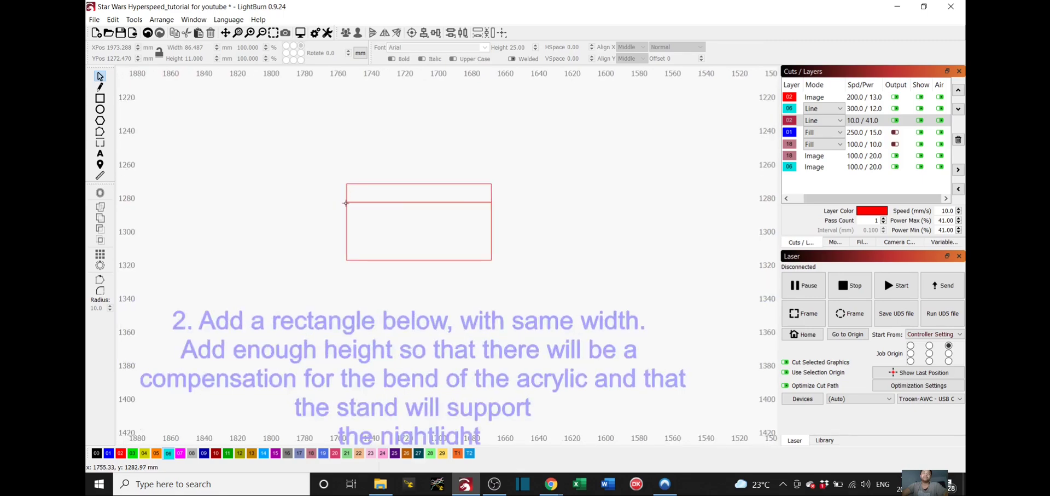
scroll(623, 216, down, 5)
drag(612, 213, 386, 234)
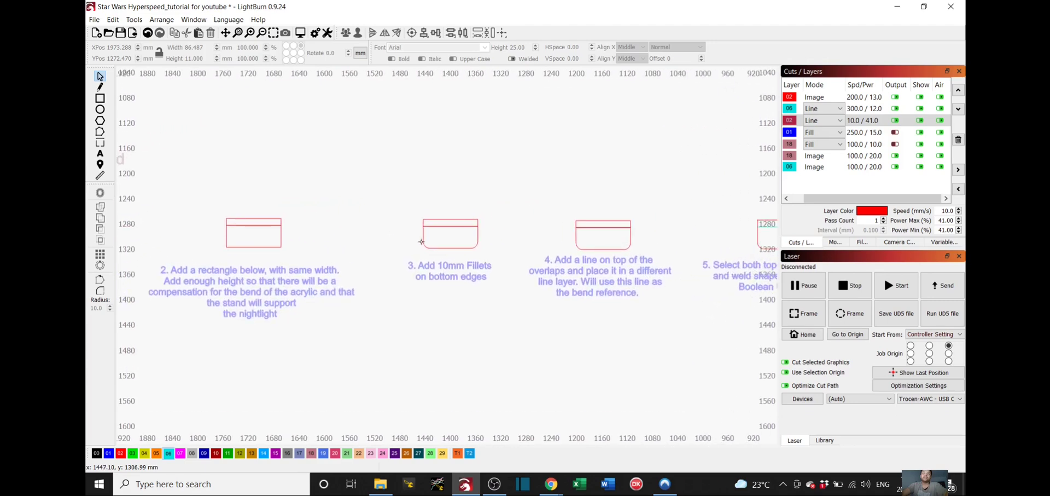
scroll(459, 254, up, 4)
drag(460, 255, 458, 244)
scroll(467, 239, down, 2)
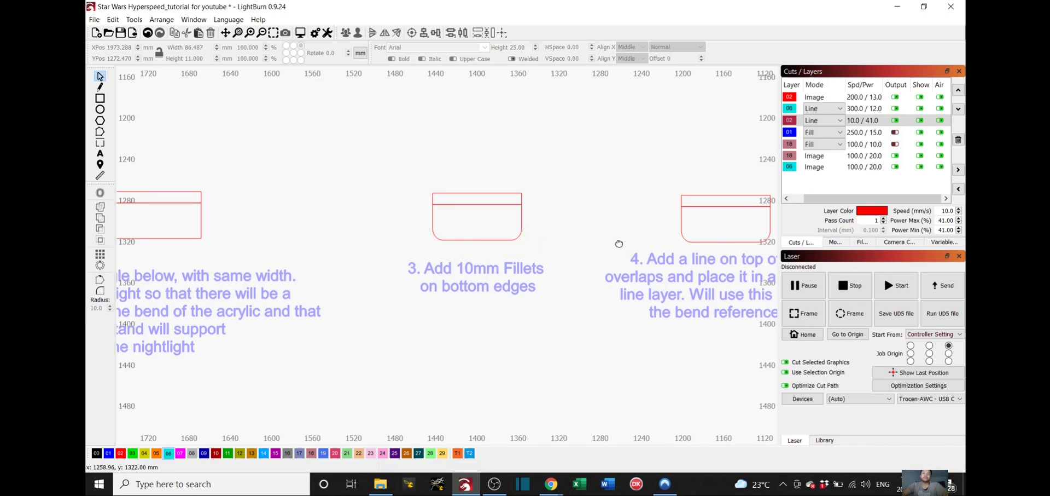
drag(619, 243, 408, 244)
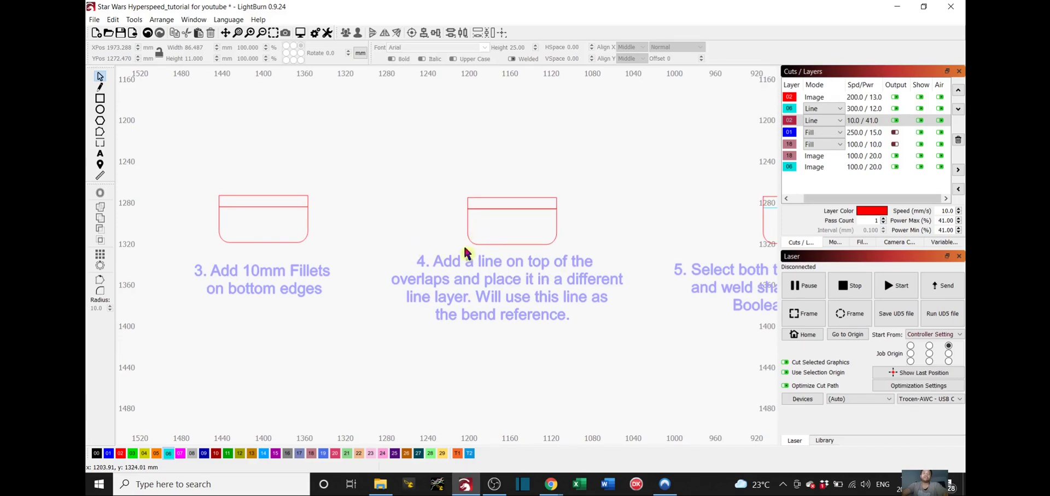
scroll(505, 241, up, 2)
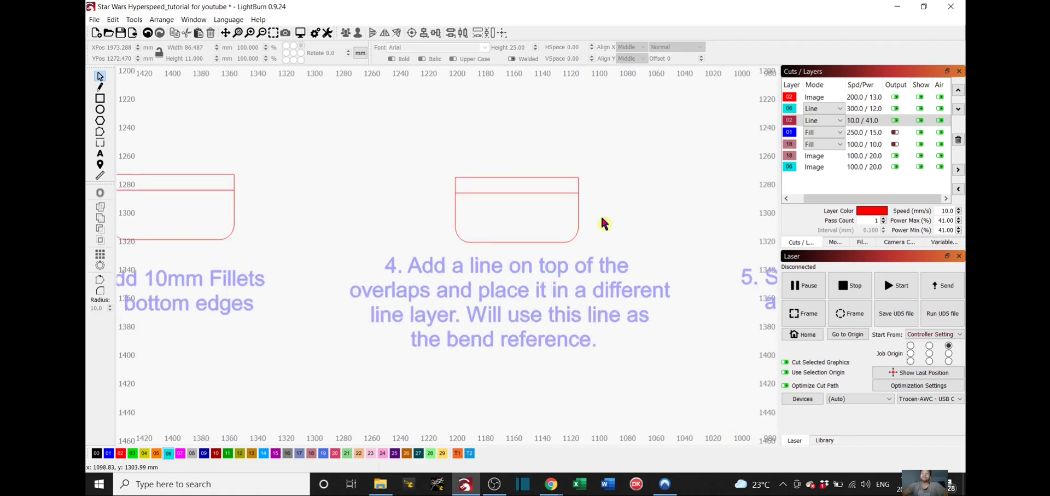
Draw a cyan layer 06 line across the step 4 outline's overlap as the bend reference.
click(500, 189)
key(Escape)
click(100, 87)
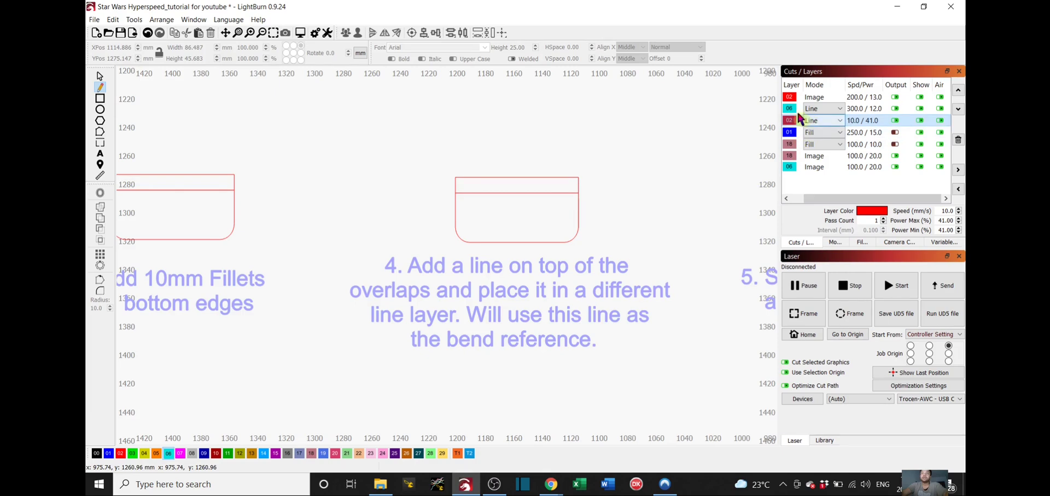
click(800, 108)
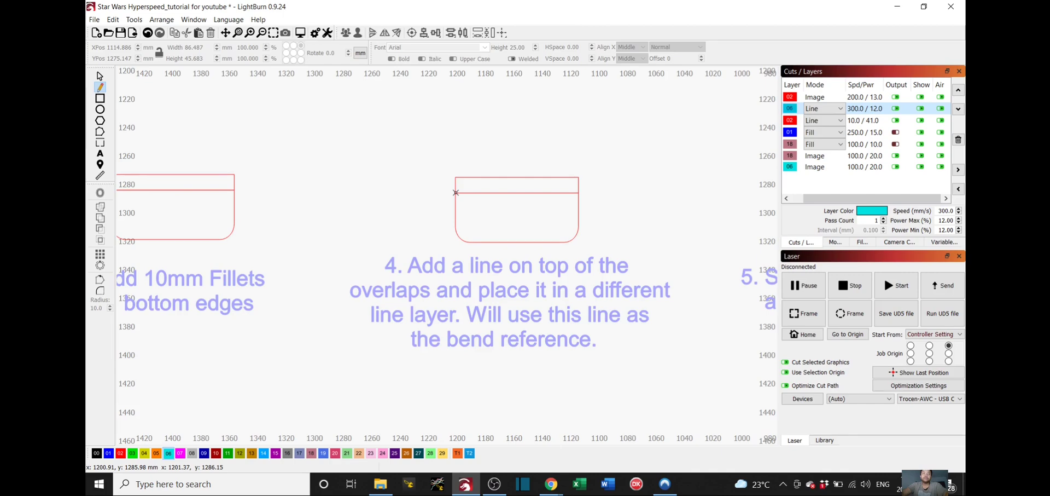
click(456, 192)
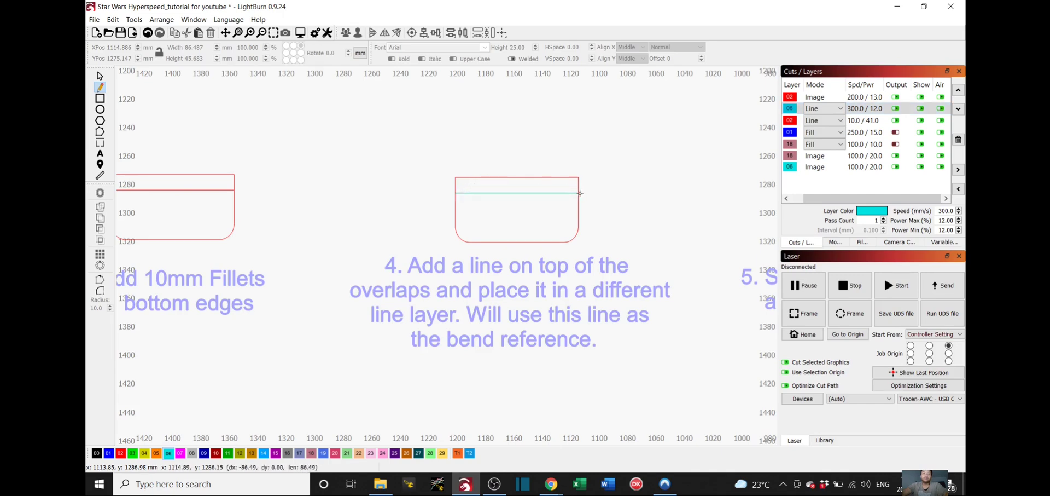
click(580, 194)
scroll(602, 196, down, 3)
drag(643, 197, 501, 195)
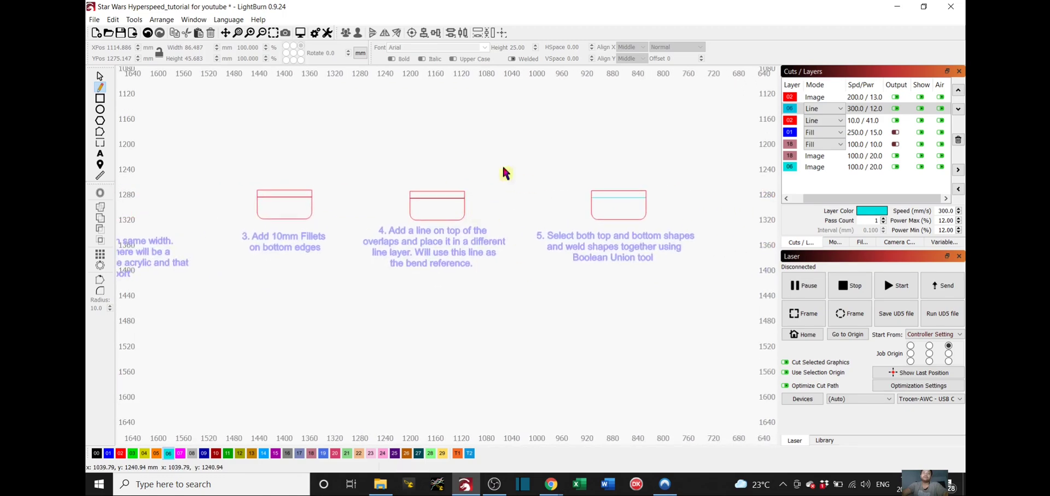
Boolean Union the rounded-bottom rectangle with the top strip into one stand outline, keeping the cyan bend line.
scroll(575, 219, up, 3)
key(Escape)
click(645, 229)
scroll(410, 217, up, 2)
click(407, 214)
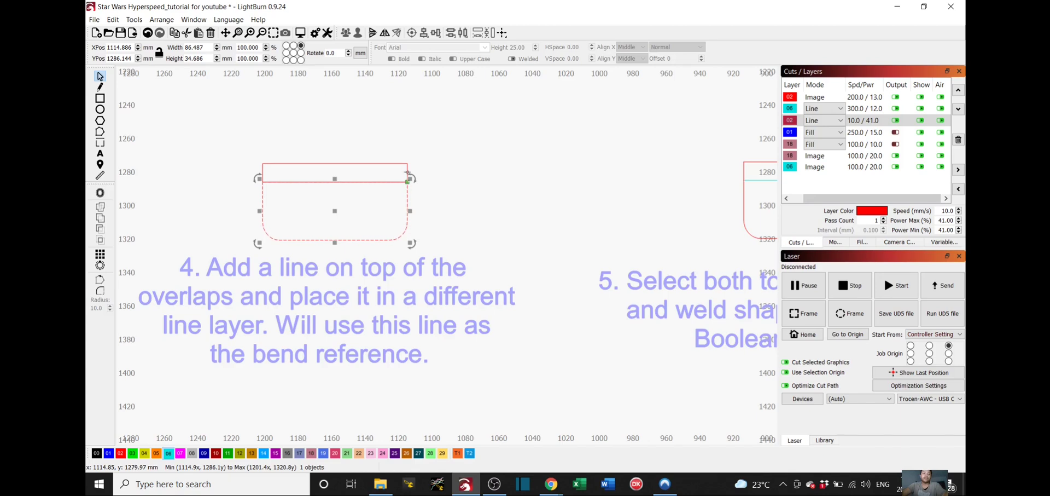
shift+click(407, 163)
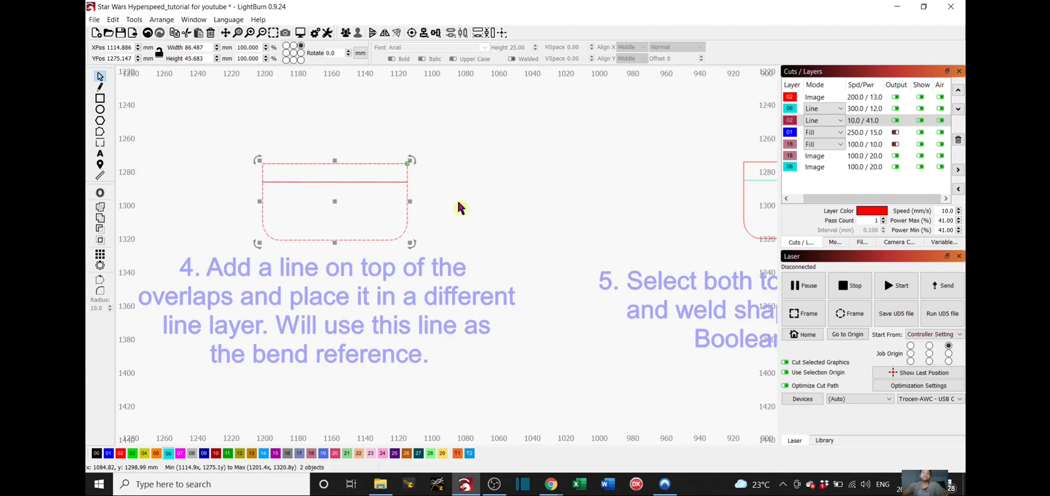
drag(458, 207, 472, 209)
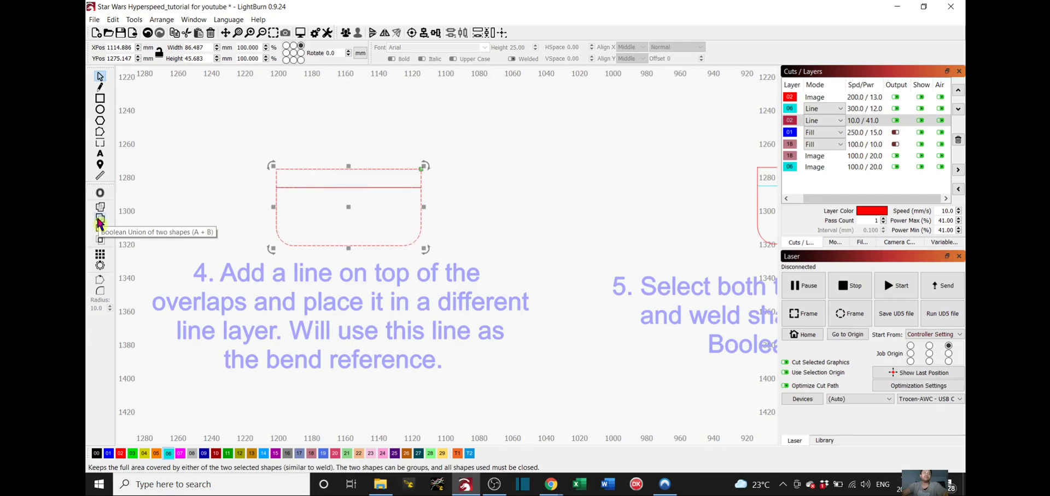
click(100, 223)
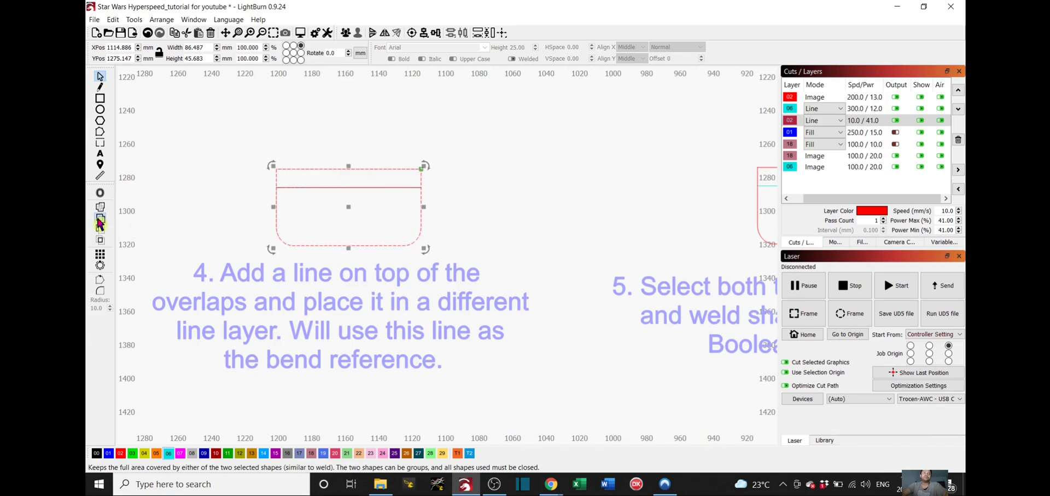
click(500, 198)
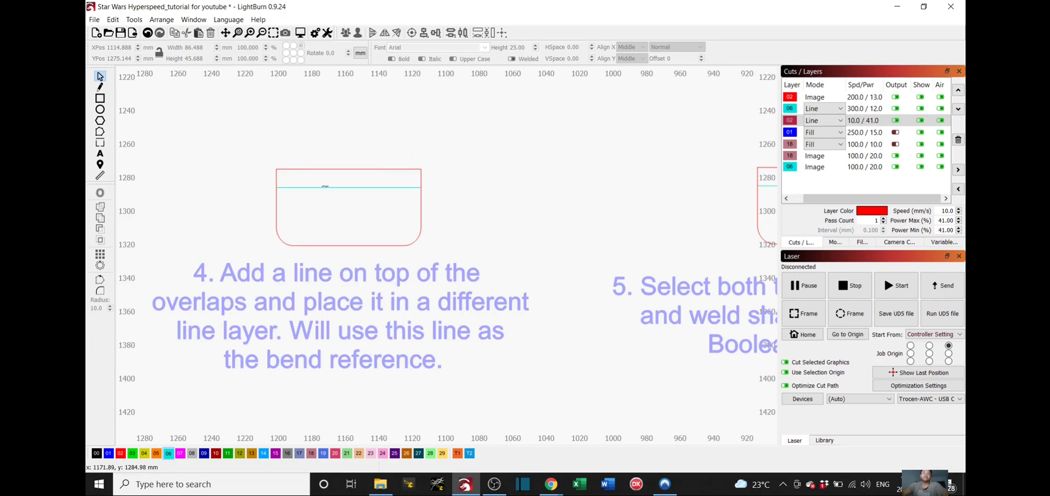
scroll(595, 215, down, 3)
drag(596, 215, 281, 211)
scroll(374, 214, up, 2)
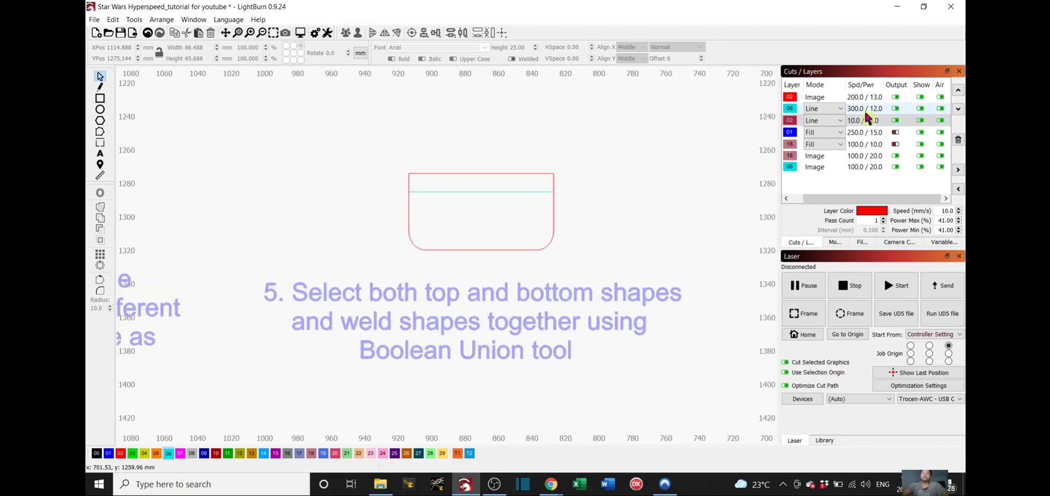
click(870, 112)
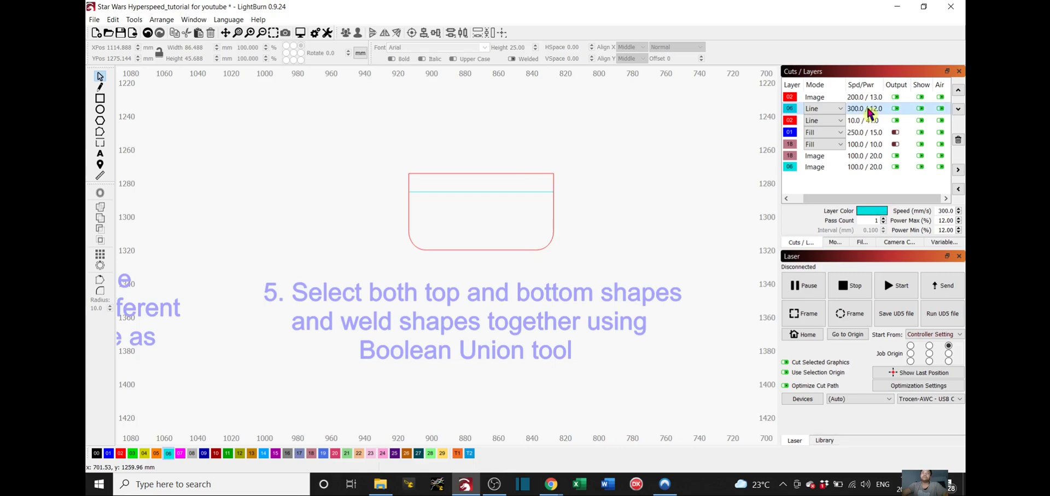
double_click(869, 109)
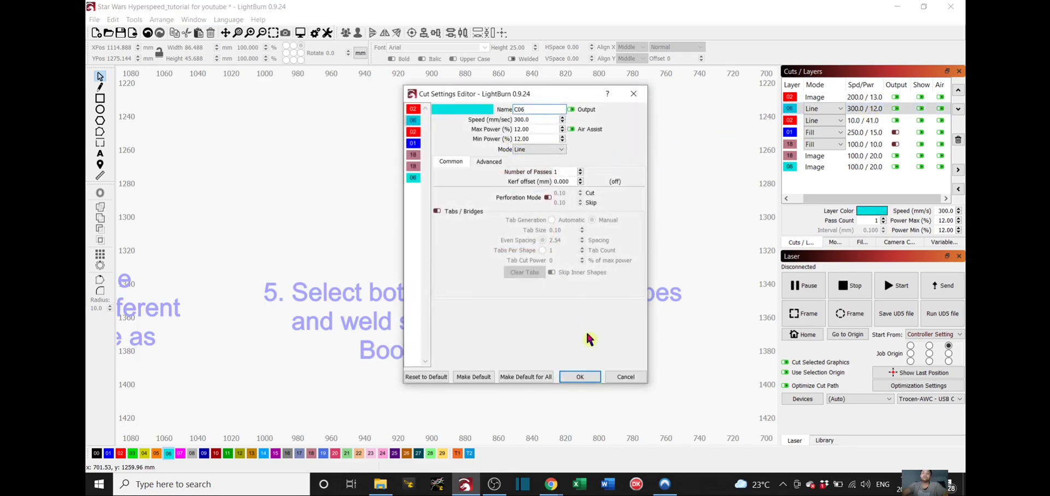
click(626, 377)
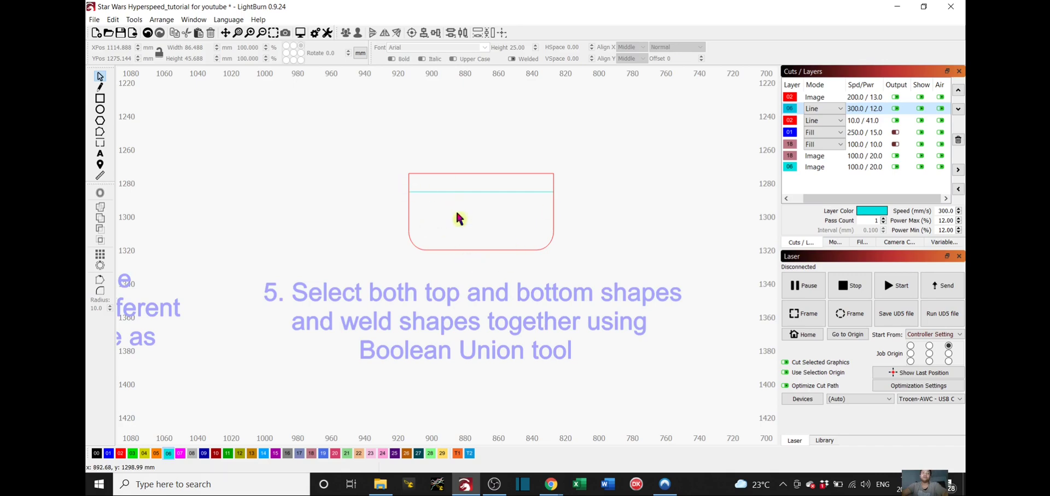
scroll(518, 195, down, 10)
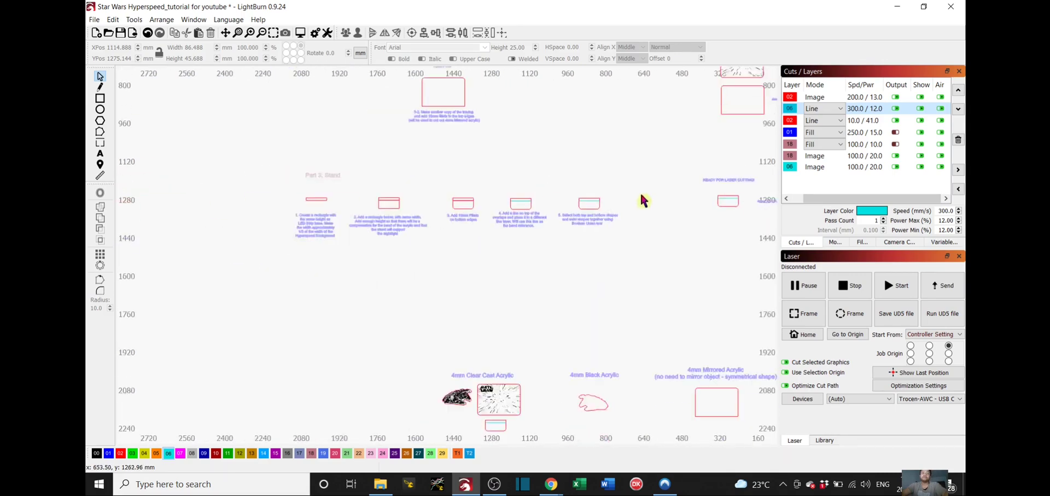
drag(498, 215, 345, 228)
scroll(434, 218, up, 6)
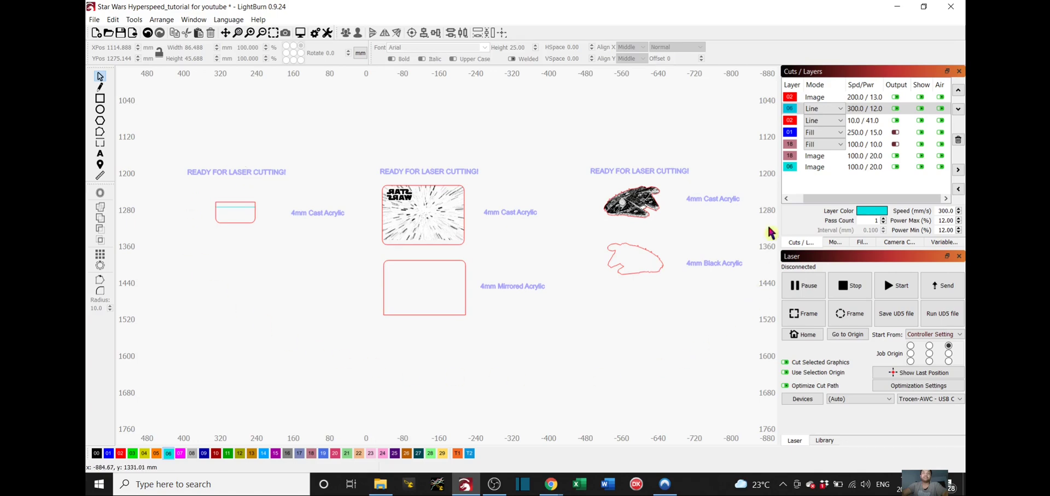
scroll(517, 188, down, 5)
drag(386, 277, 556, 188)
scroll(513, 227, up, 5)
scroll(416, 229, up, 2)
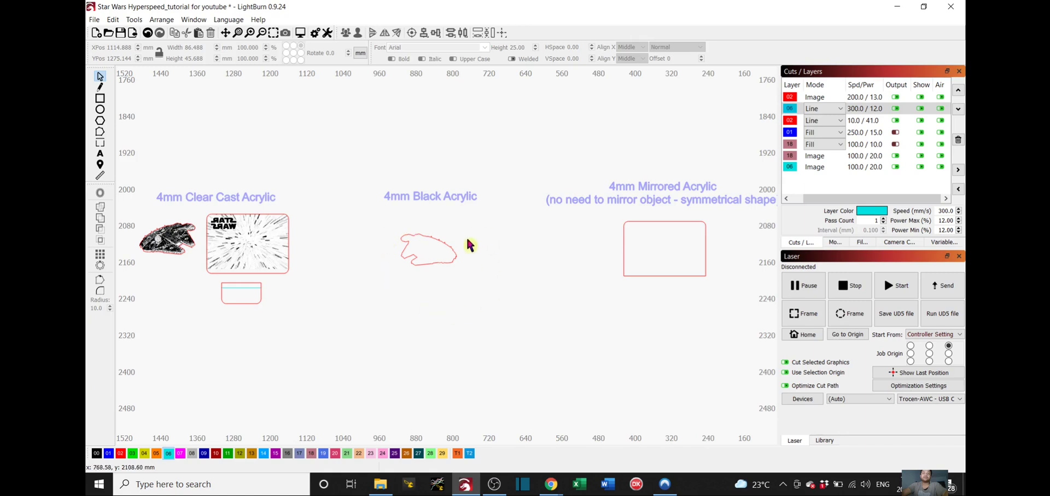
scroll(677, 191, down, 1)
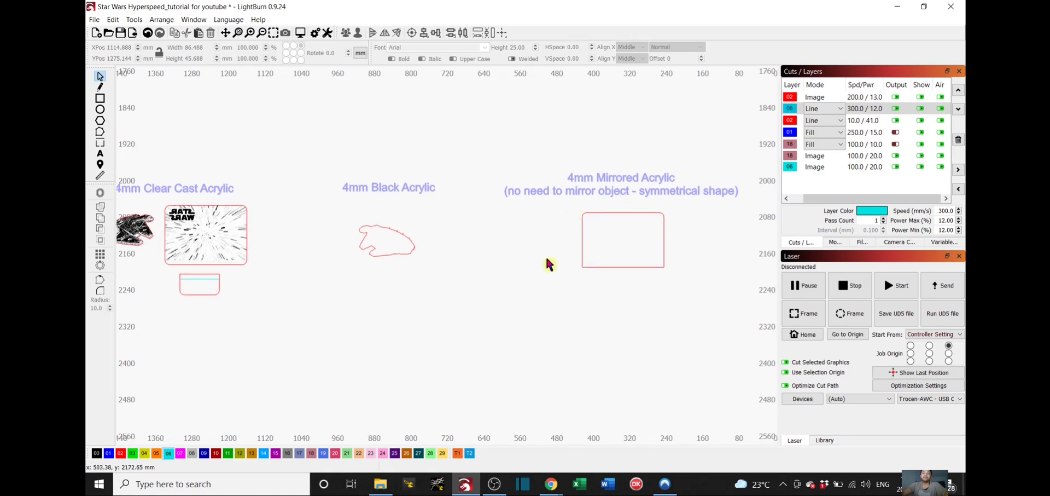
scroll(438, 262, down, 3)
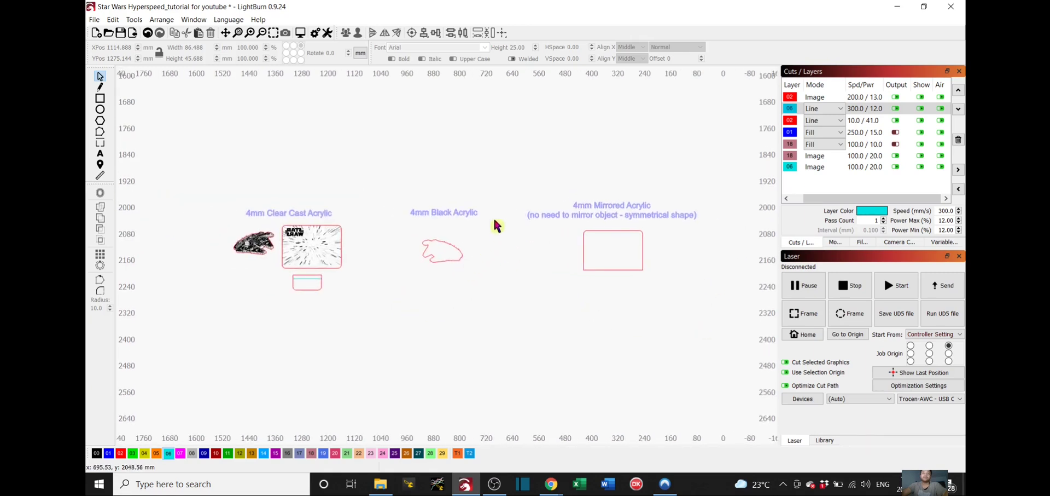